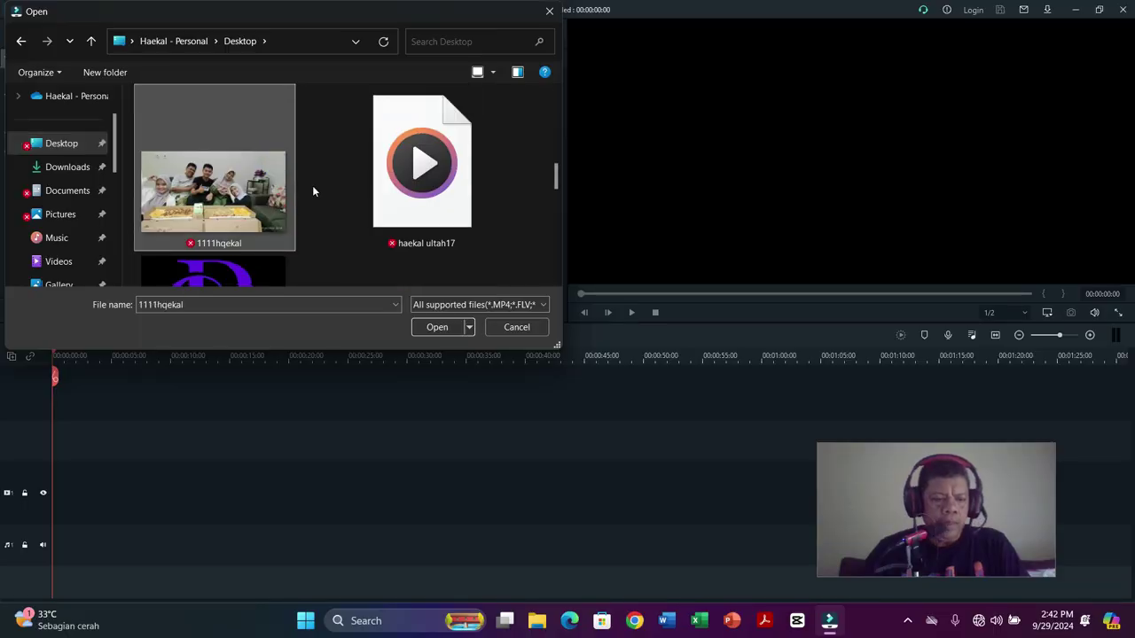
Import both the group photo and the birthday video from the Desktop folder into the project media
left_click(432, 193, "ctrl")
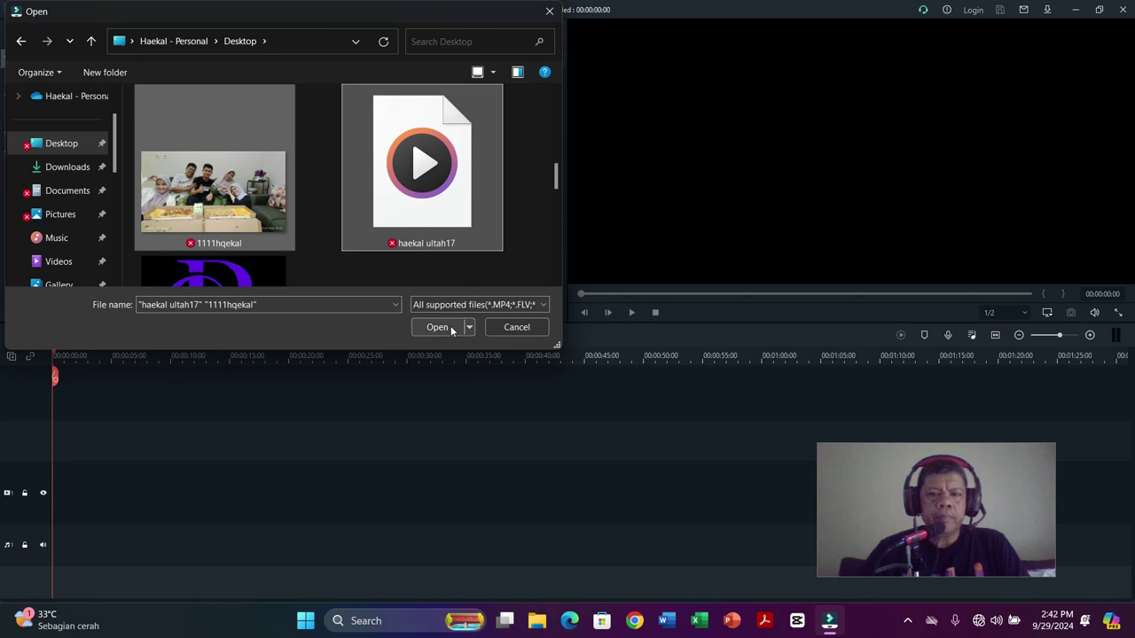
left_click(437, 327)
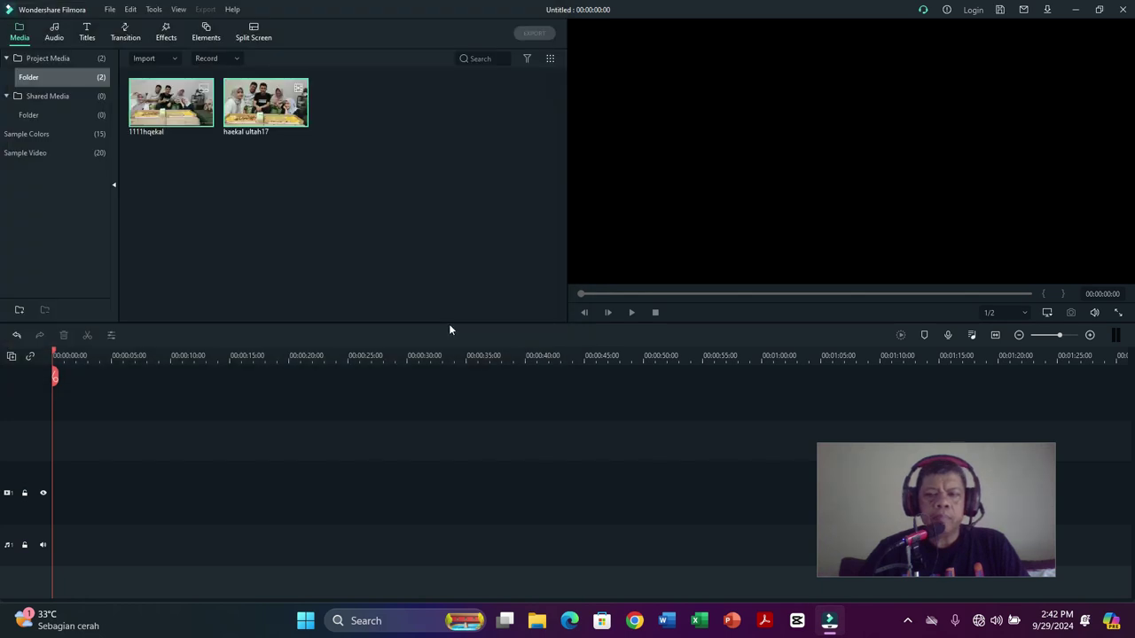
left_click(374, 174)
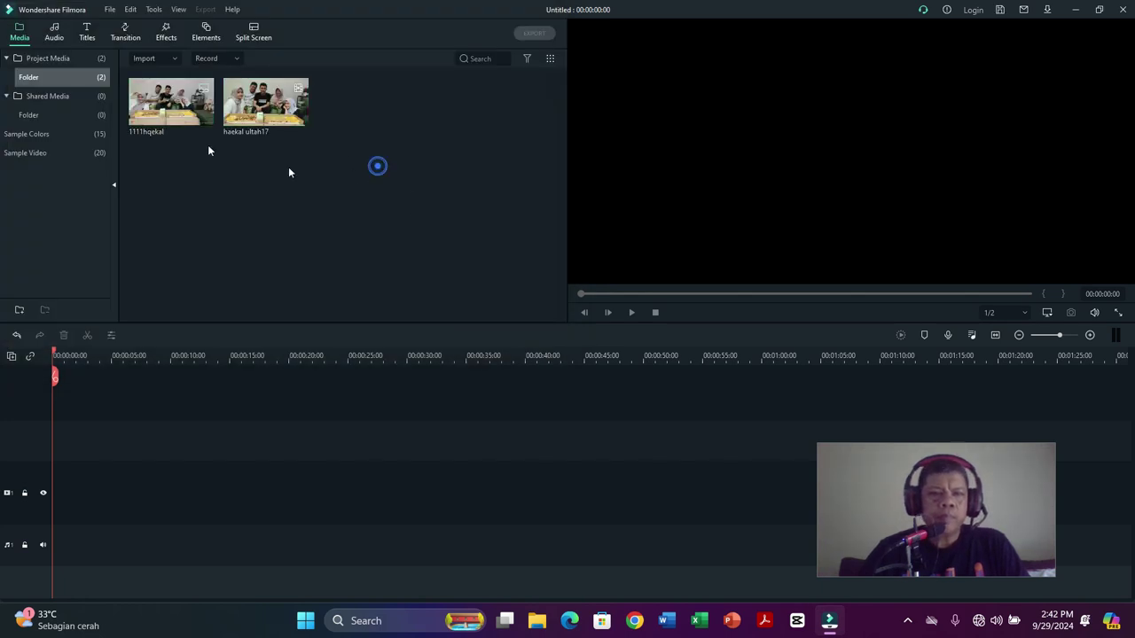
Place the photo at the start of the first video track and the video right after it, keeping the 1920 x 1080 25fps project settings
left_click_drag(146, 99, 56, 484)
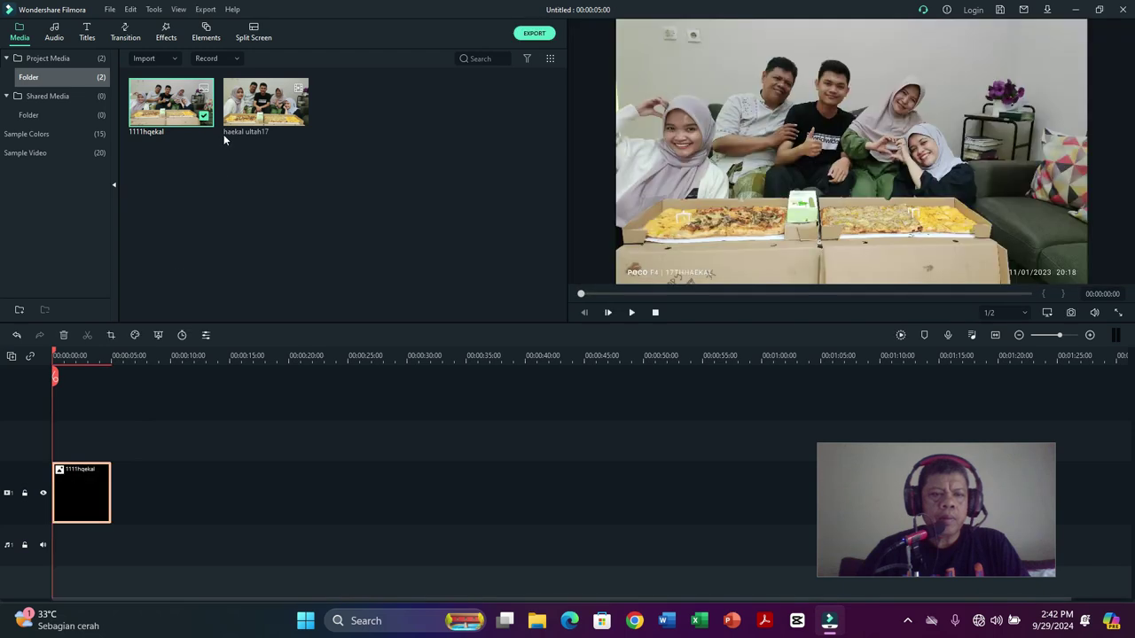
left_click_drag(249, 102, 118, 499)
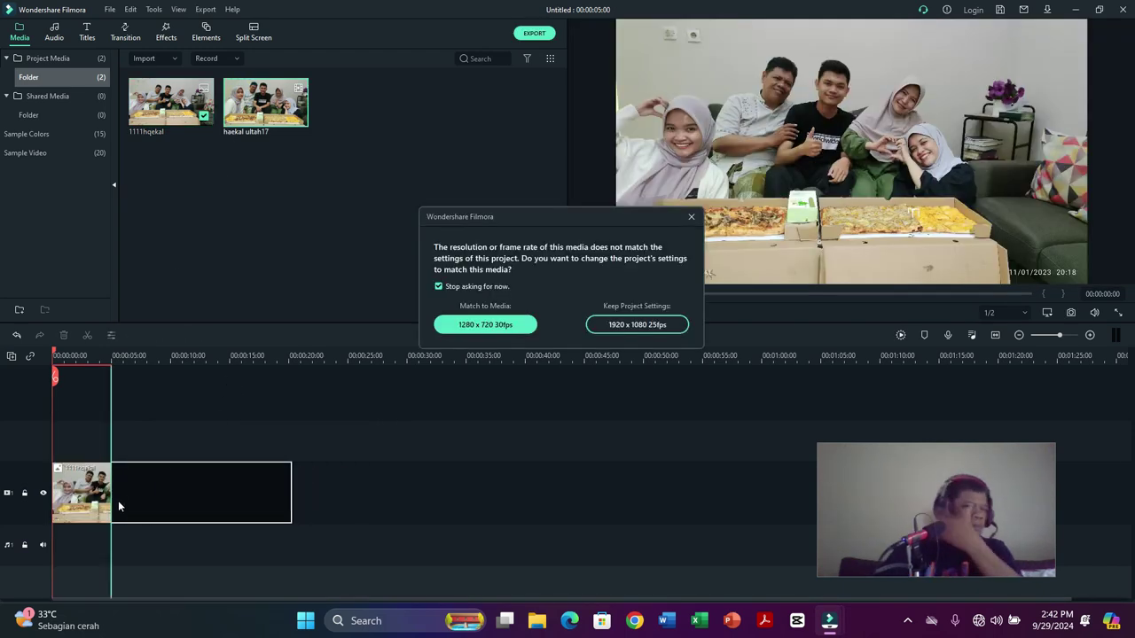
left_click(665, 327)
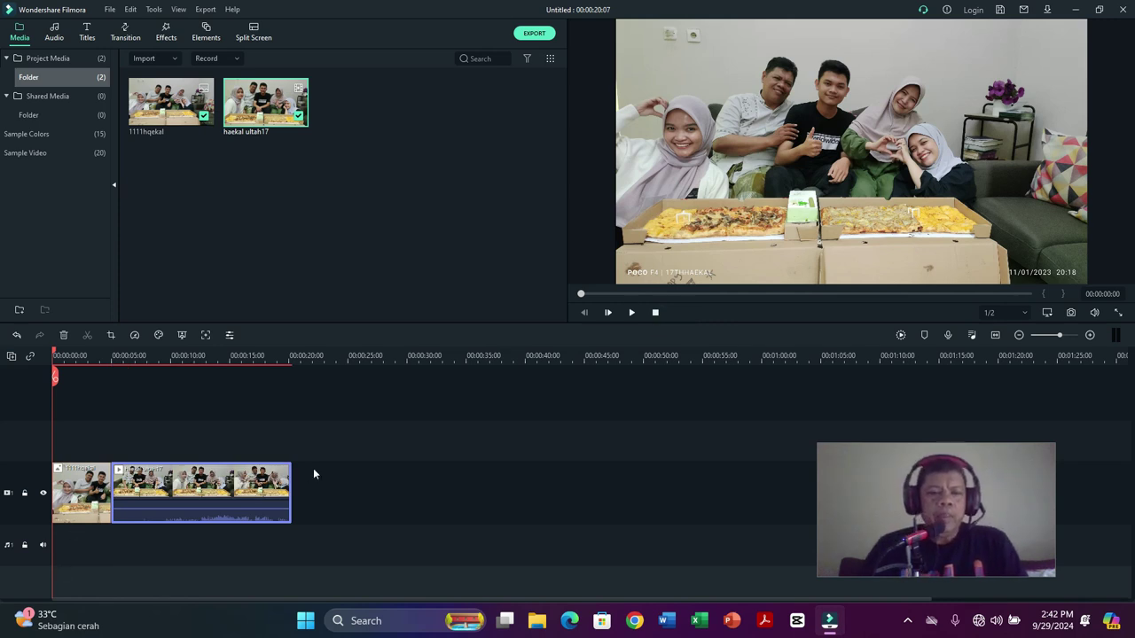
Shorten the photo clip at the start of the timeline to about 2.4 seconds
left_click(100, 494)
left_click_drag(110, 495, 80, 495)
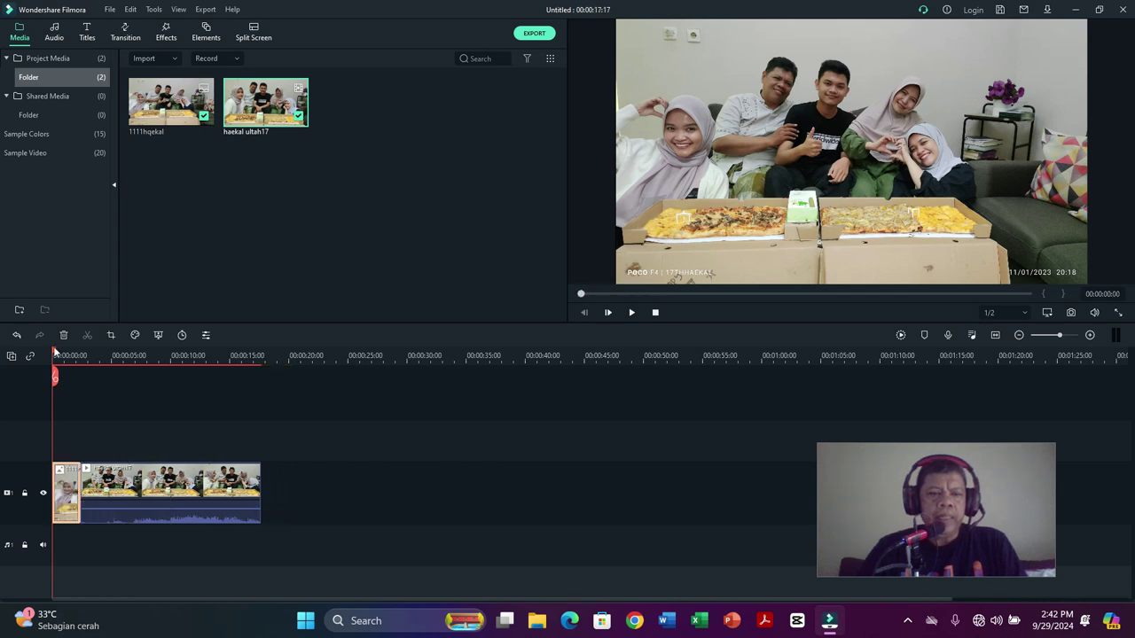
Preview the video clip, split it at 00:00:05:10 and delete the part before the cut
left_click_drag(55, 355, 79, 355)
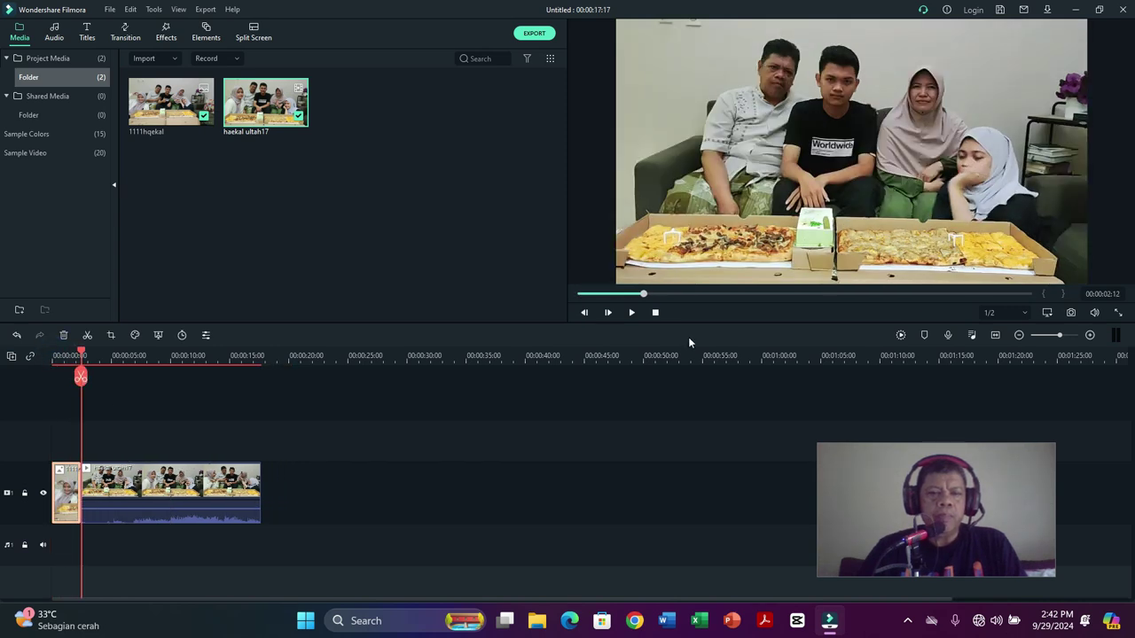
left_click(631, 312)
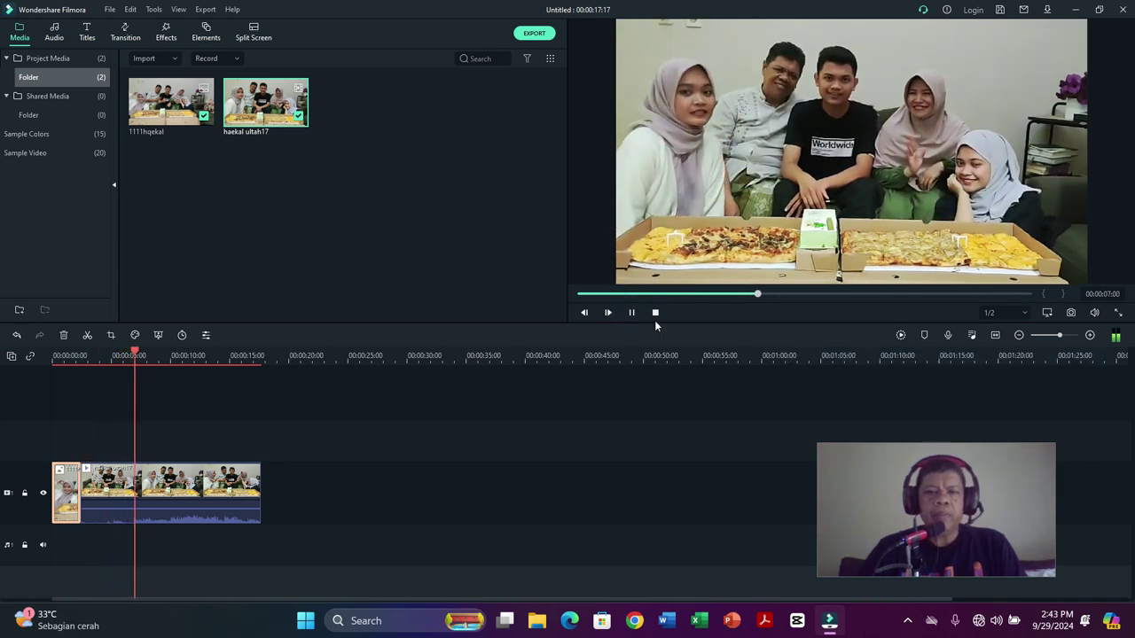
left_click(631, 312)
left_click_drag(143, 377, 116, 410)
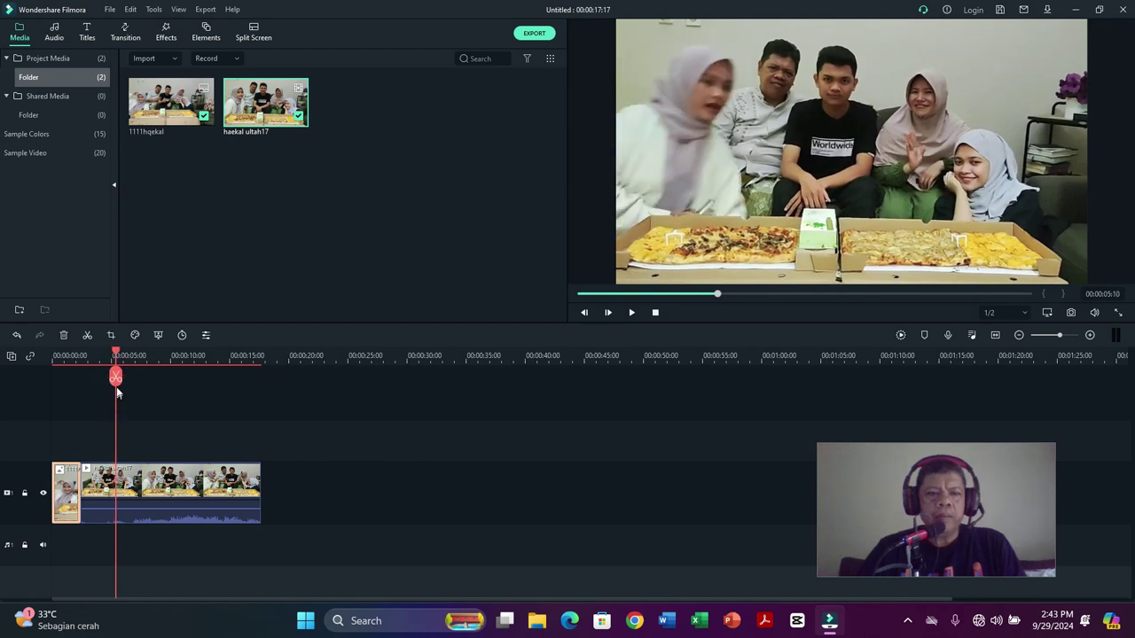
left_click(116, 378)
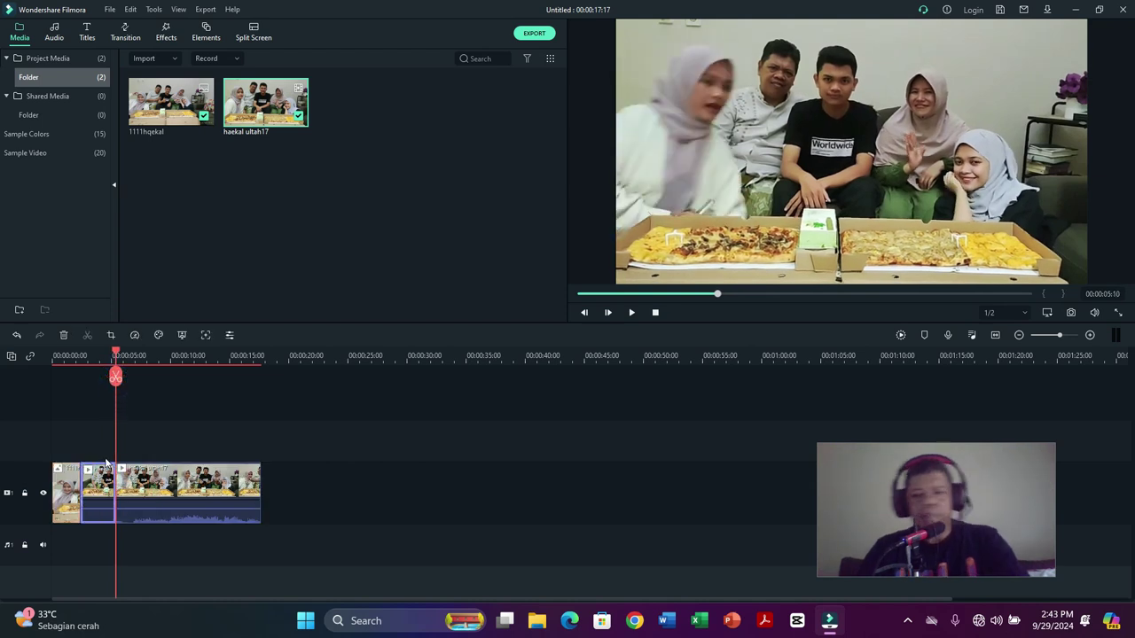
key("Delete")
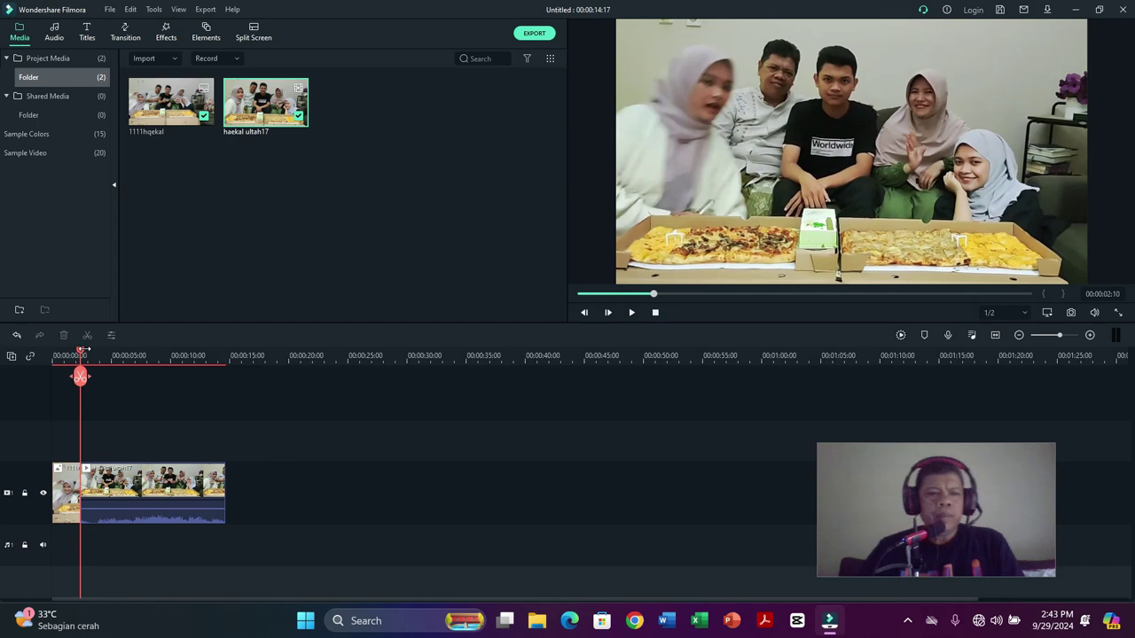
Preview the end of the video clip, split it at 00:00:13:12 and delete the remainder
left_click_drag(84, 355, 192, 439)
left_click(631, 312)
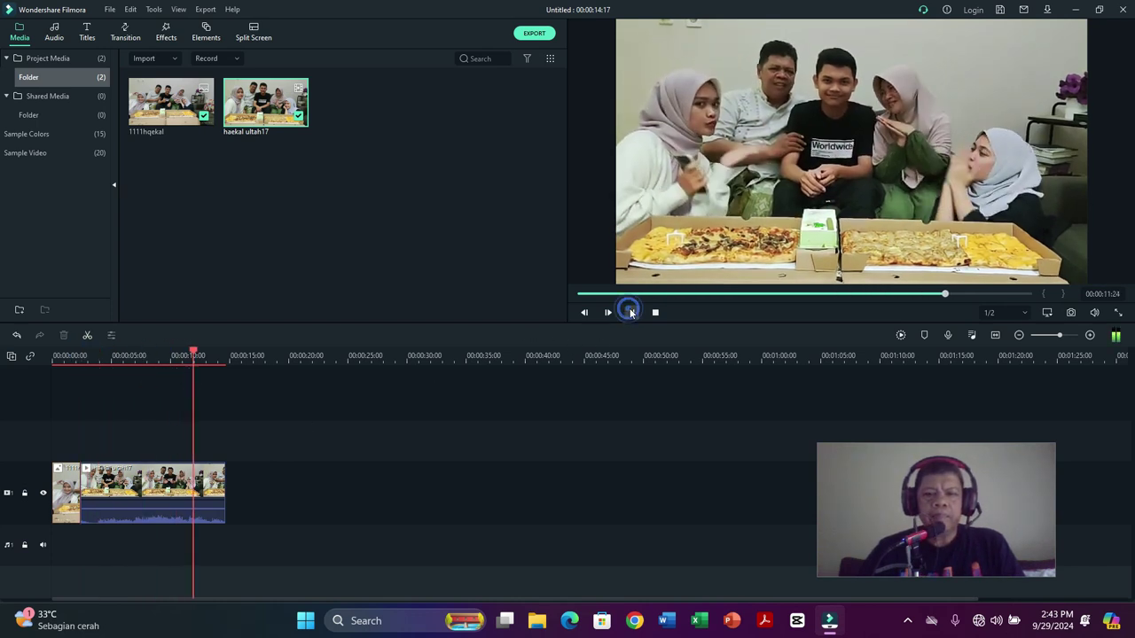
left_click(631, 312)
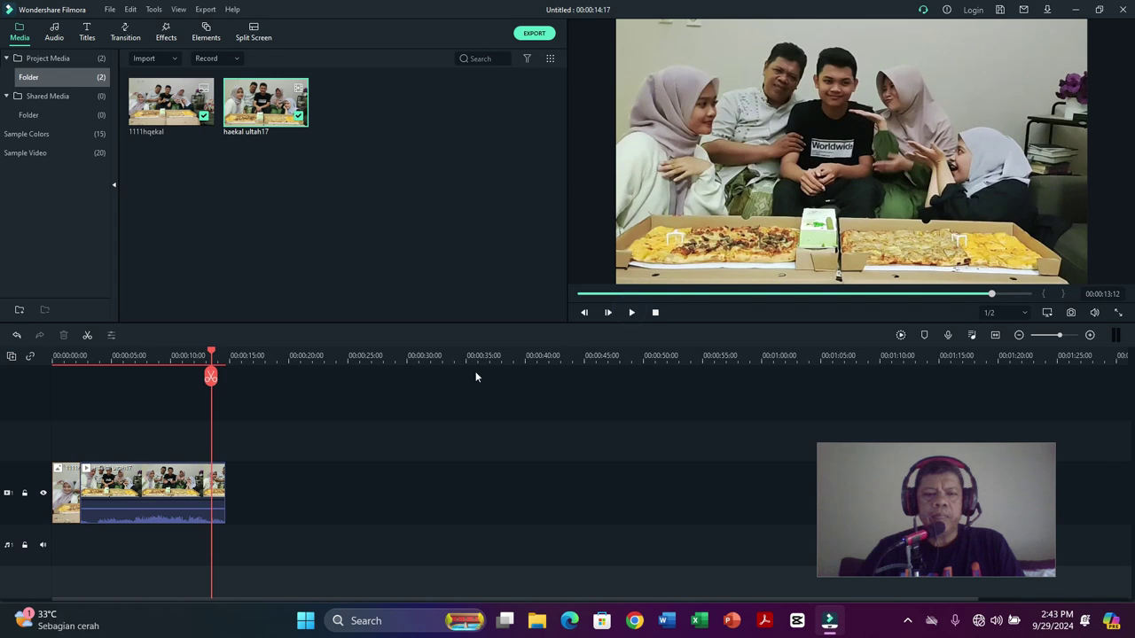
left_click(219, 488)
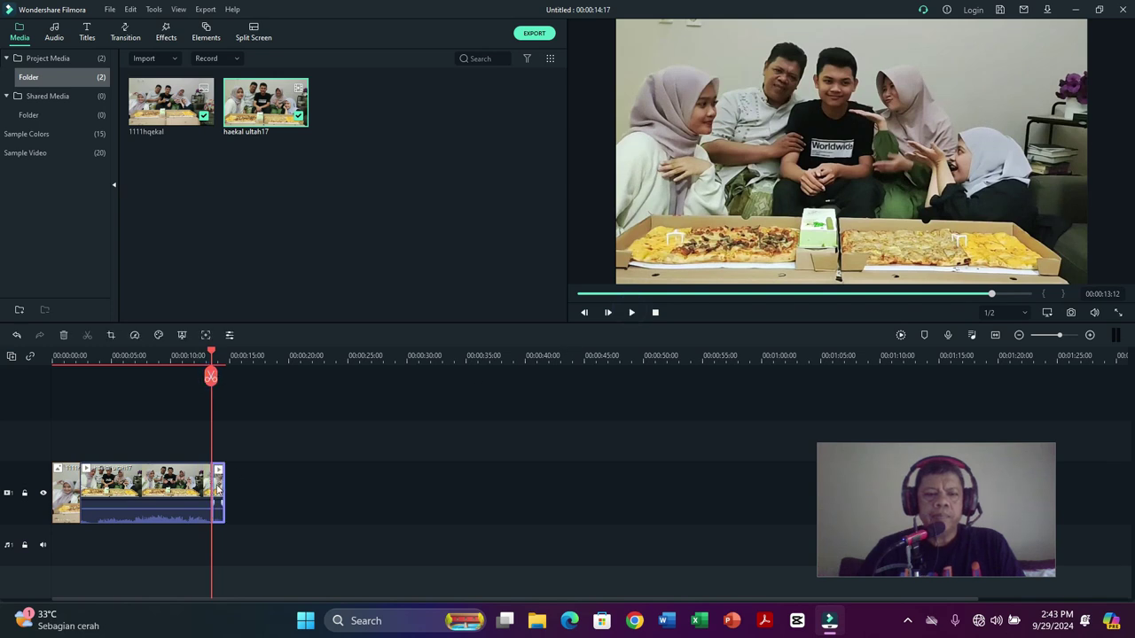
key("Delete")
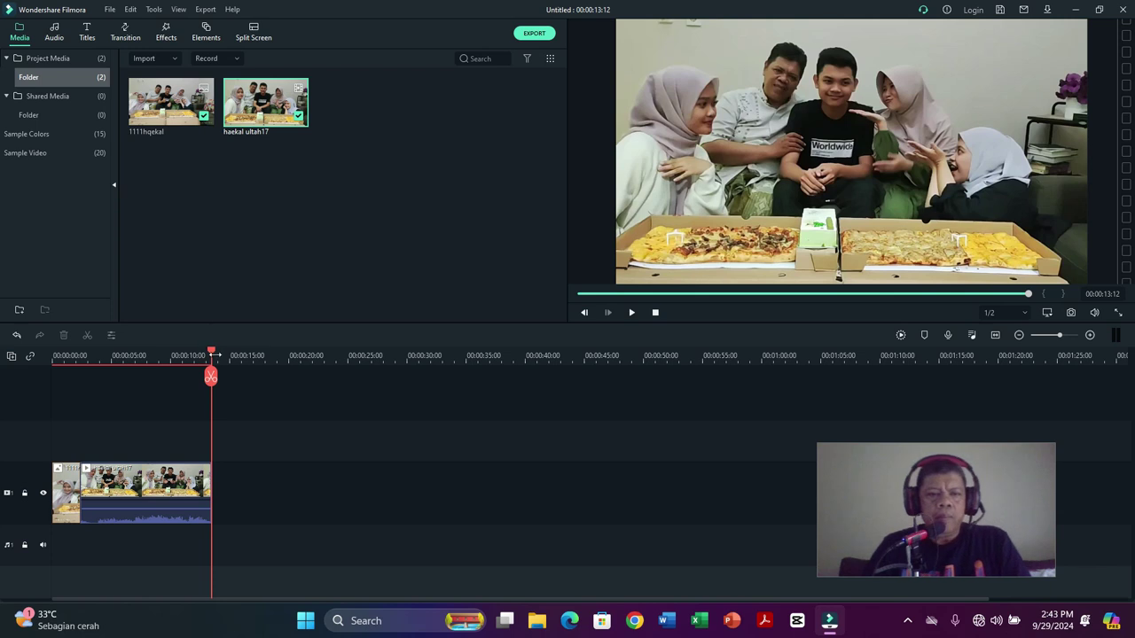
Add the Face-off utility effect on the track above the video at 00:00:02:18 and extend it to the clip's end
left_click_drag(201, 374, 102, 492)
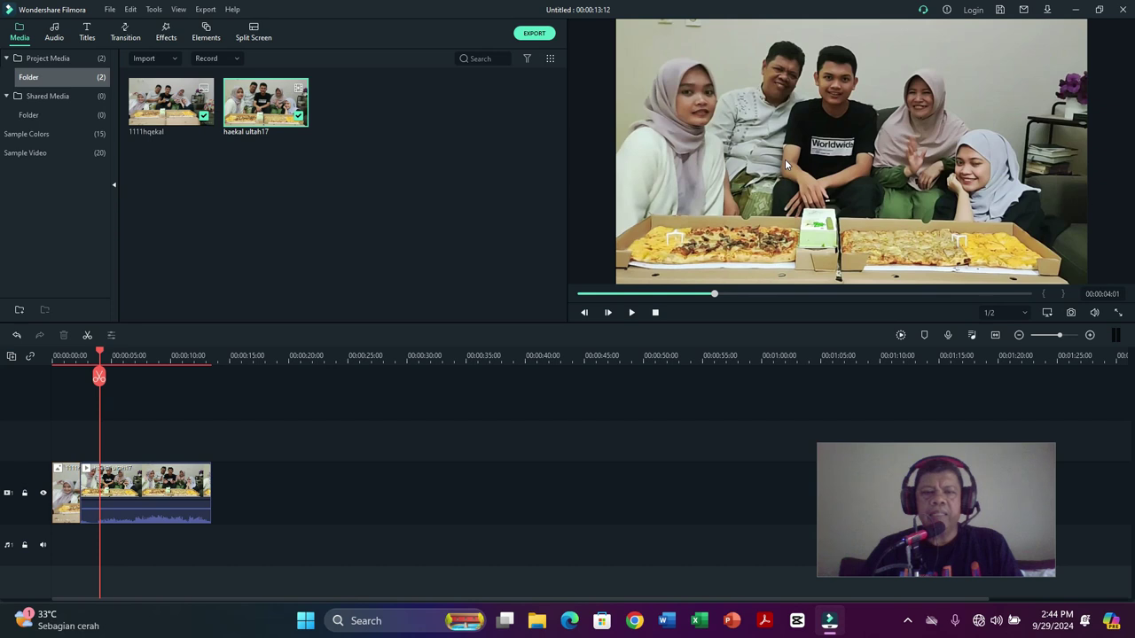
left_click_drag(100, 377, 85, 396)
left_click(168, 477)
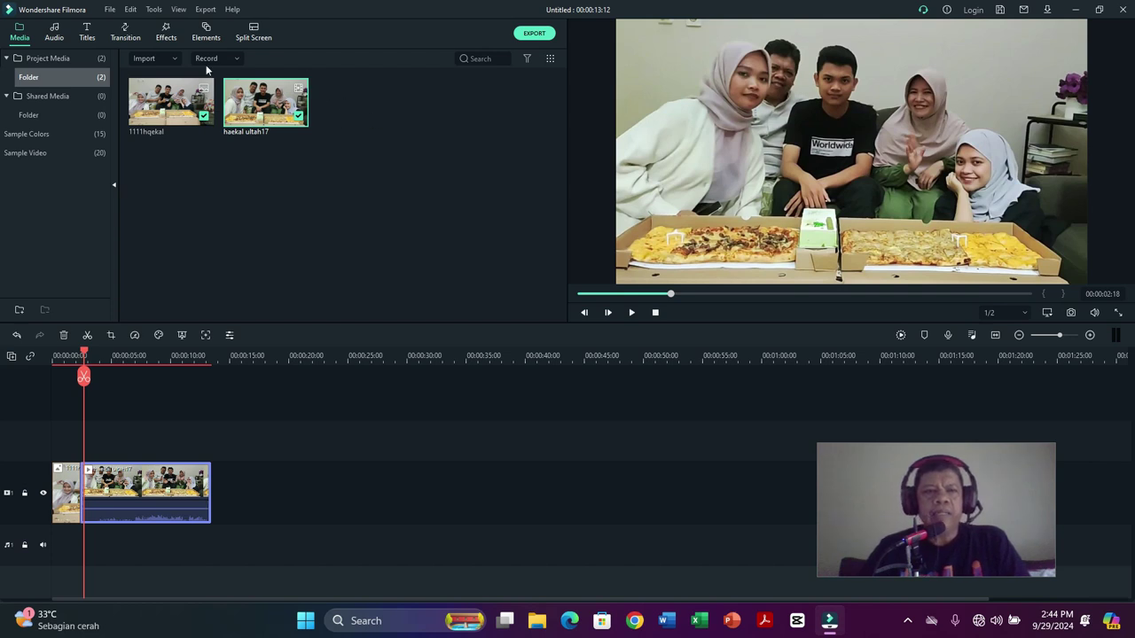
left_click(166, 34)
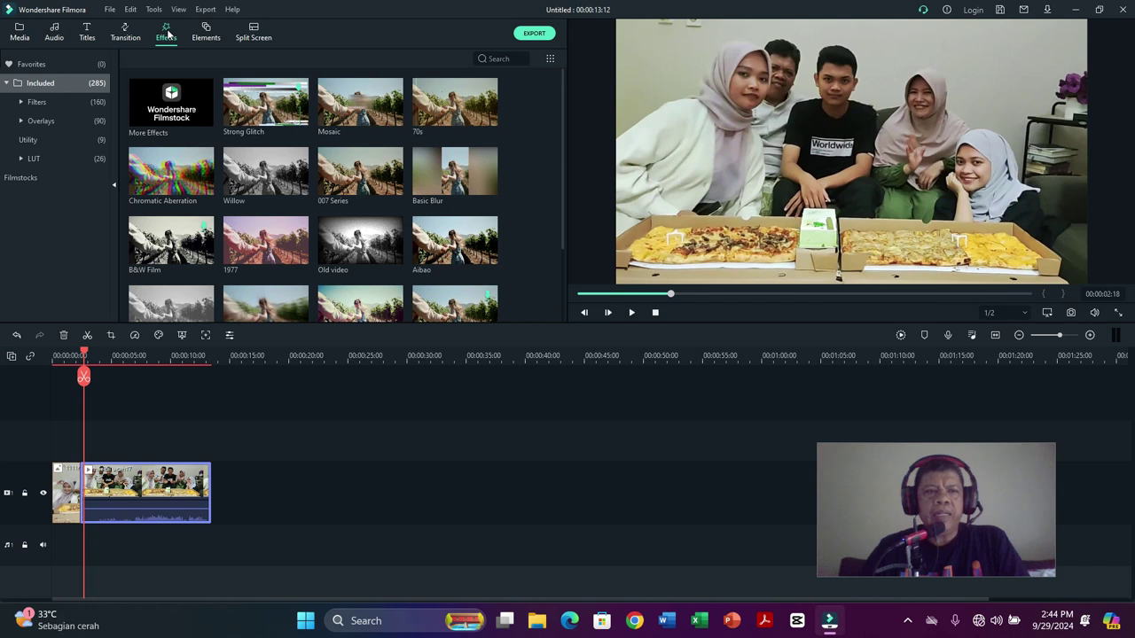
left_click(33, 142)
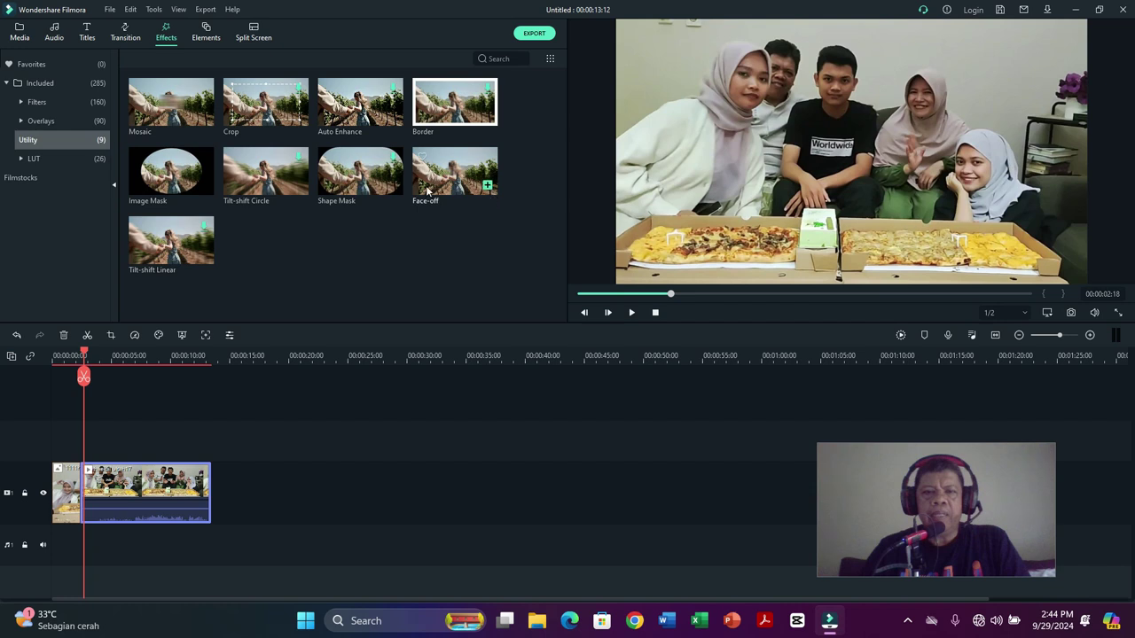
left_click_drag(432, 174, 89, 434)
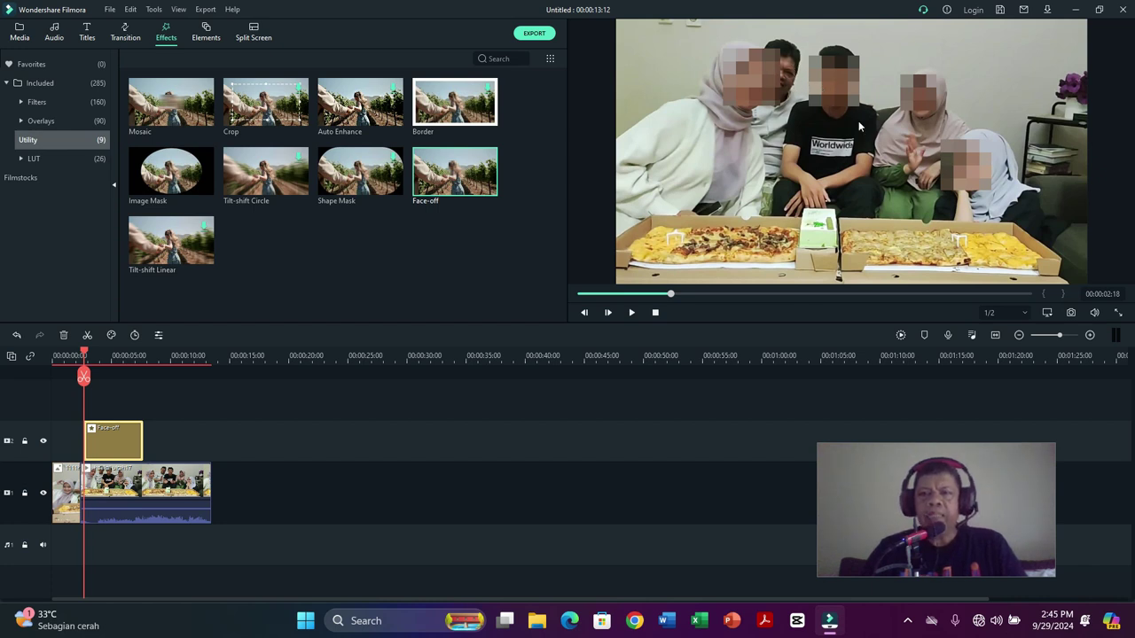
left_click_drag(143, 432, 212, 456)
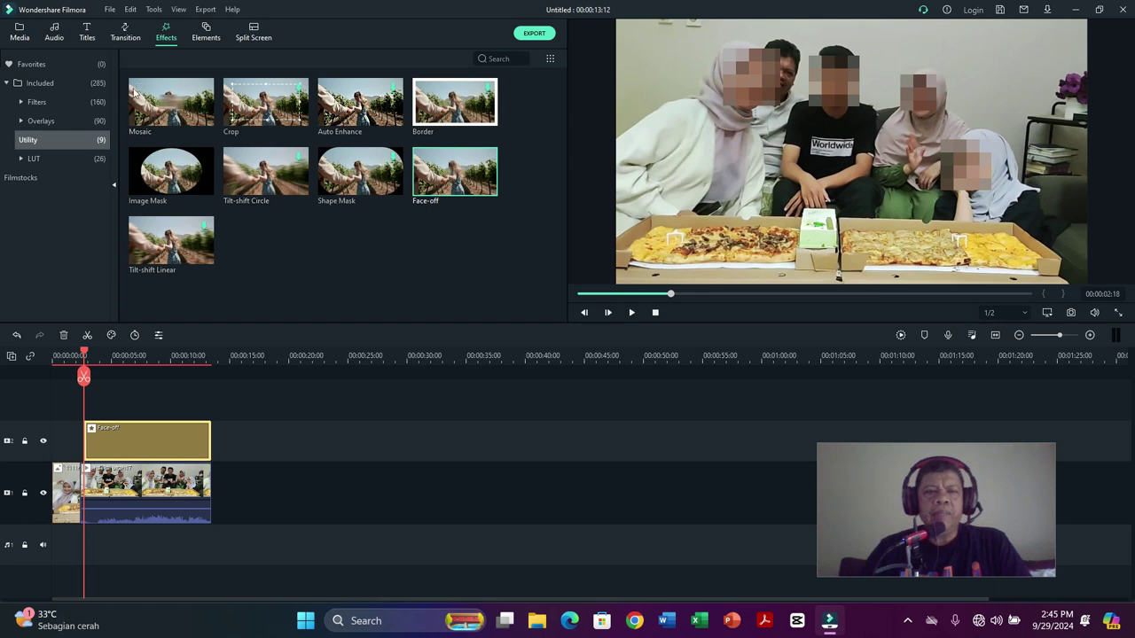
Add the Mosaic effect on a track above Face-off at 00:00:02:18 and extend it to the video's end
left_click_drag(167, 103, 86, 400)
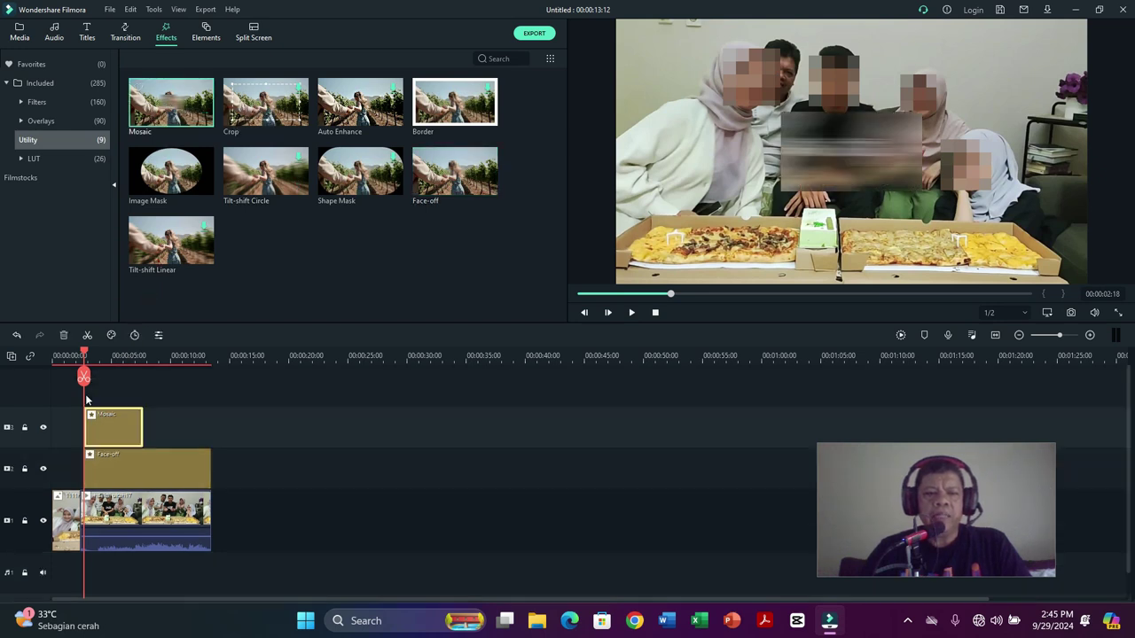
left_click_drag(142, 428, 210, 453)
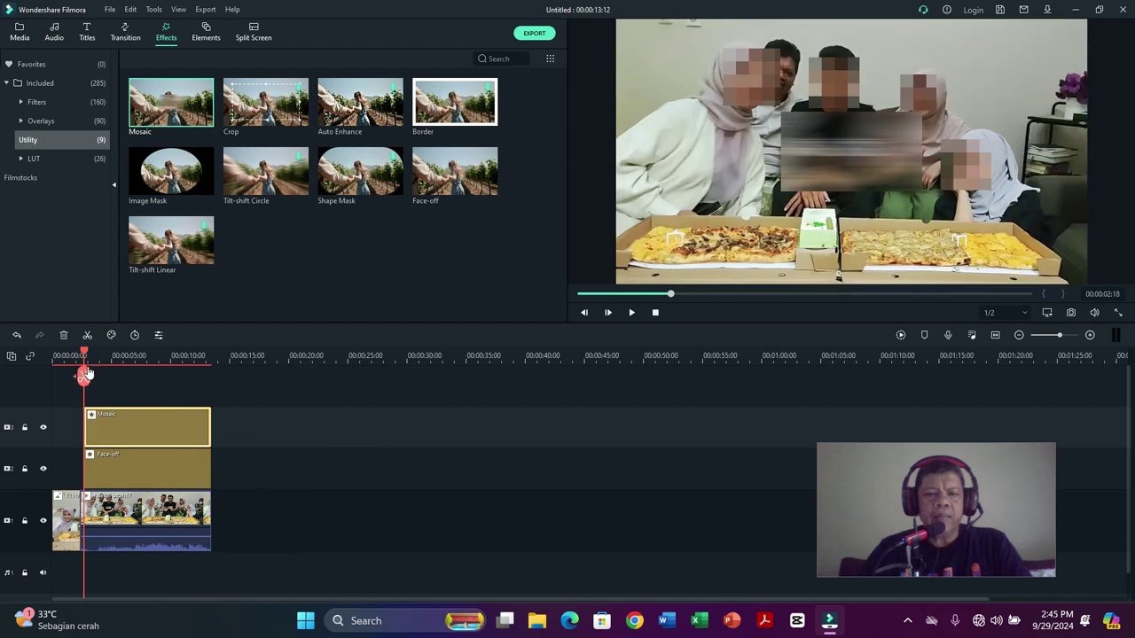
Resize the mosaic area in the preview and move it over the uncovered face of the man at the back
left_click_drag(863, 133, 700, 38)
left_click_drag(756, 99, 1079, 288)
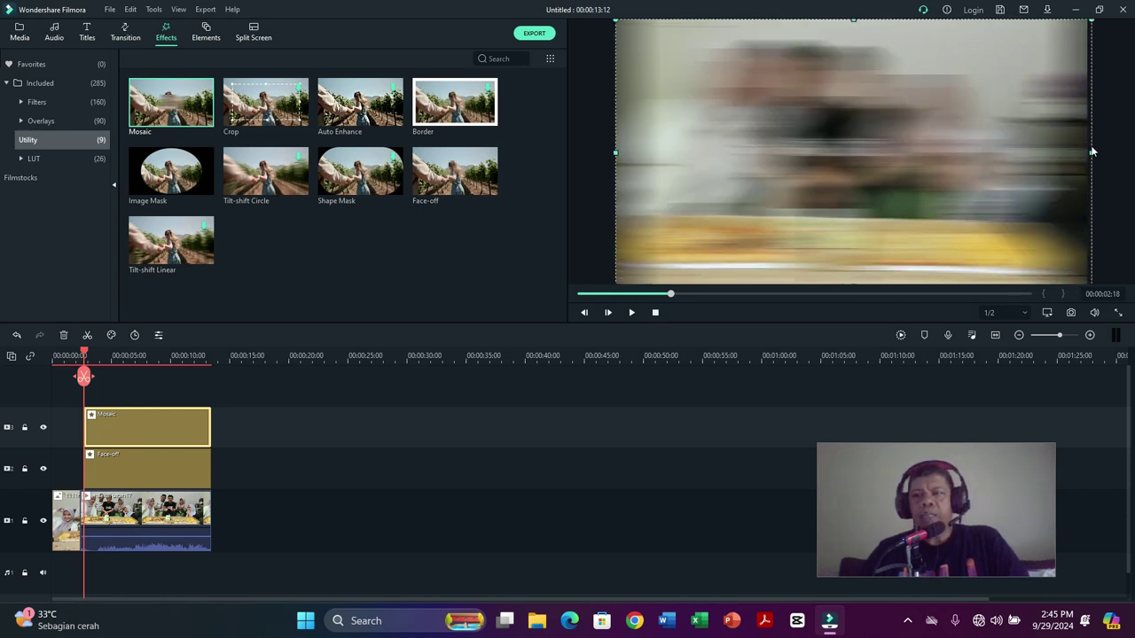
left_click_drag(1094, 247, 795, 113)
left_click_drag(731, 64, 815, 210)
left_click_drag(899, 167, 788, 61)
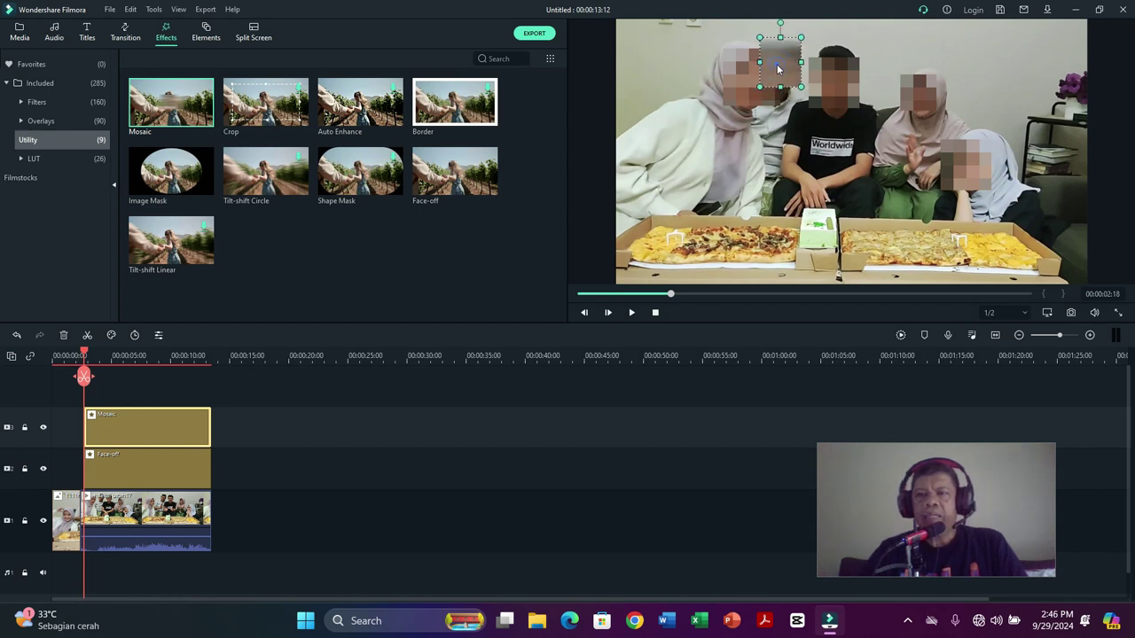
Set the mosaic's opacity to 91 and its blur amount to 79
double_click(777, 68)
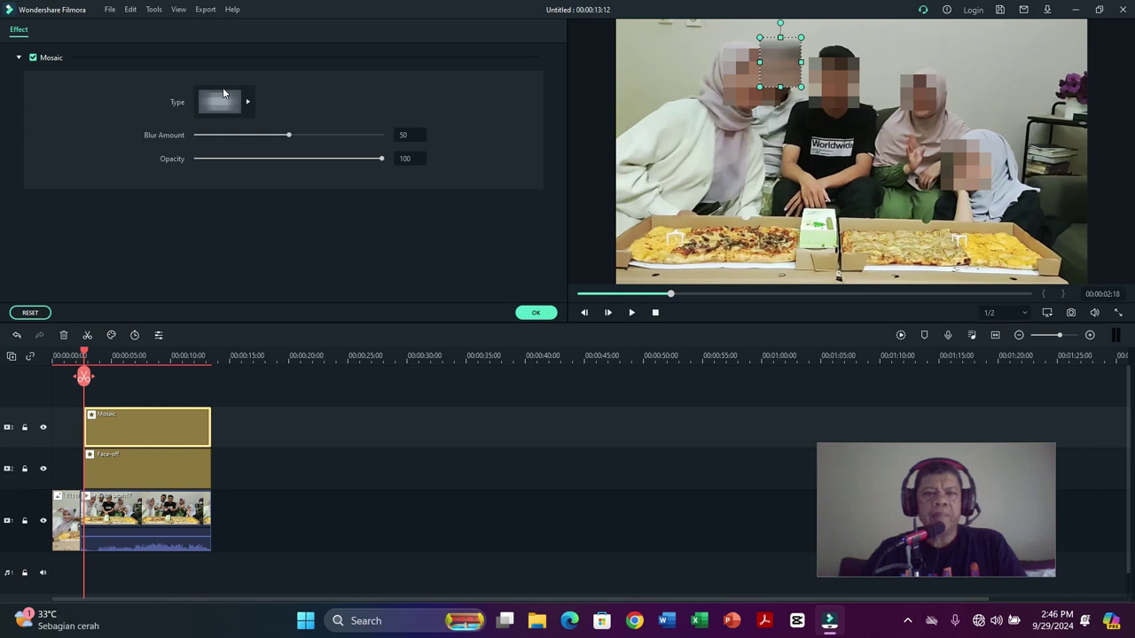
left_click_drag(382, 159, 357, 171)
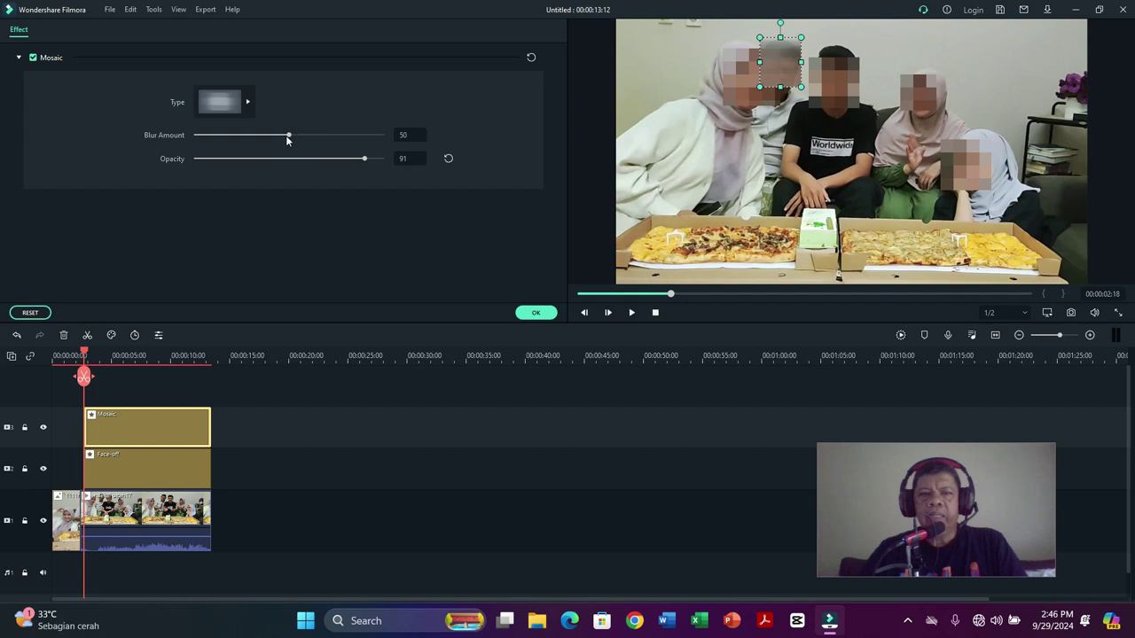
left_click_drag(286, 135, 342, 144)
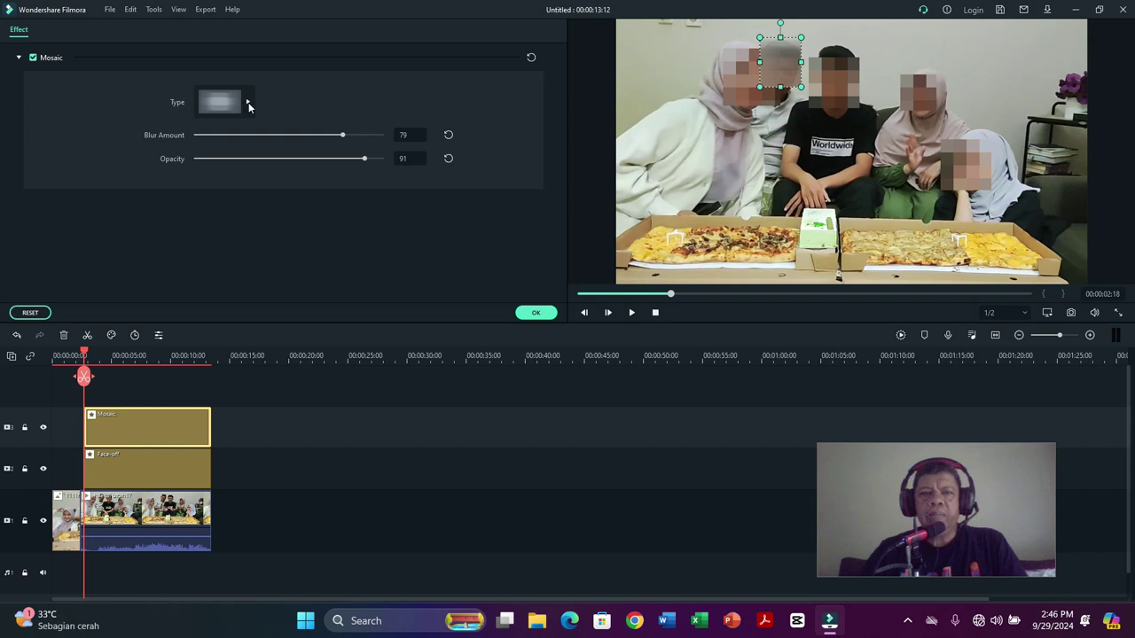
Try several mosaic types on the man's face, choose the pixelated squares type and apply the effect settings
left_click(248, 103)
left_click(344, 140)
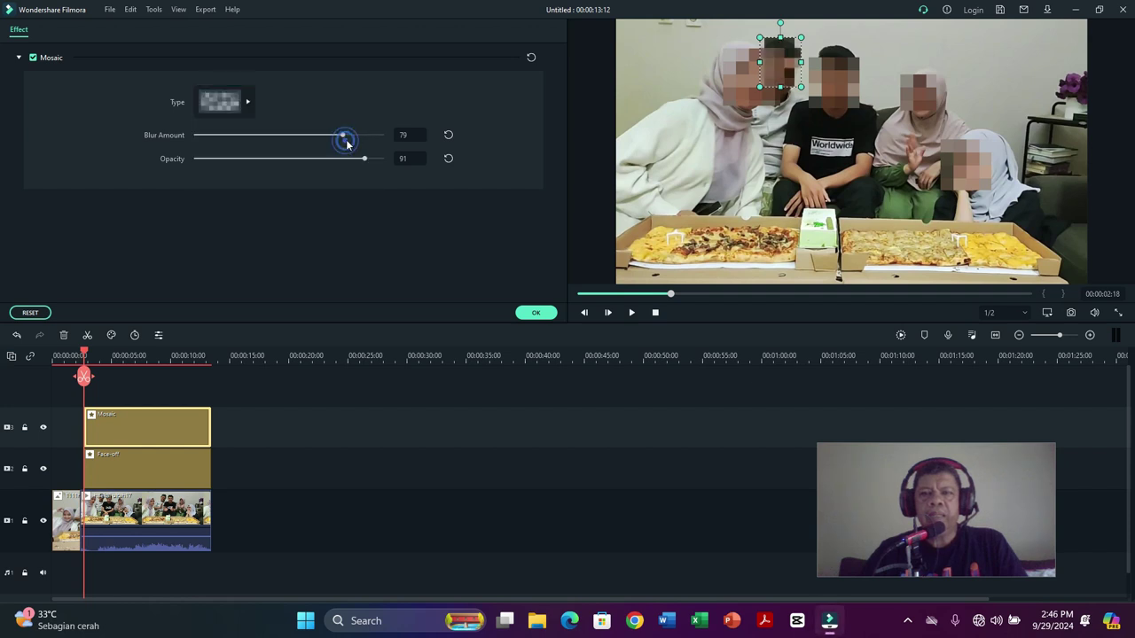
left_click(249, 103)
left_click(293, 147)
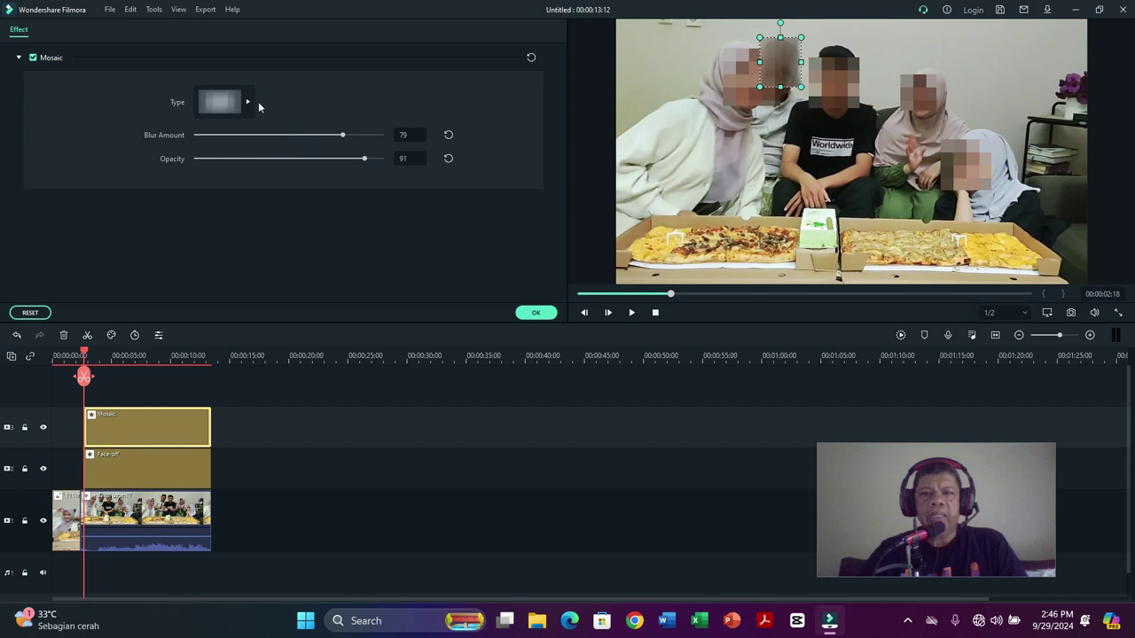
left_click(249, 103)
left_click(227, 177)
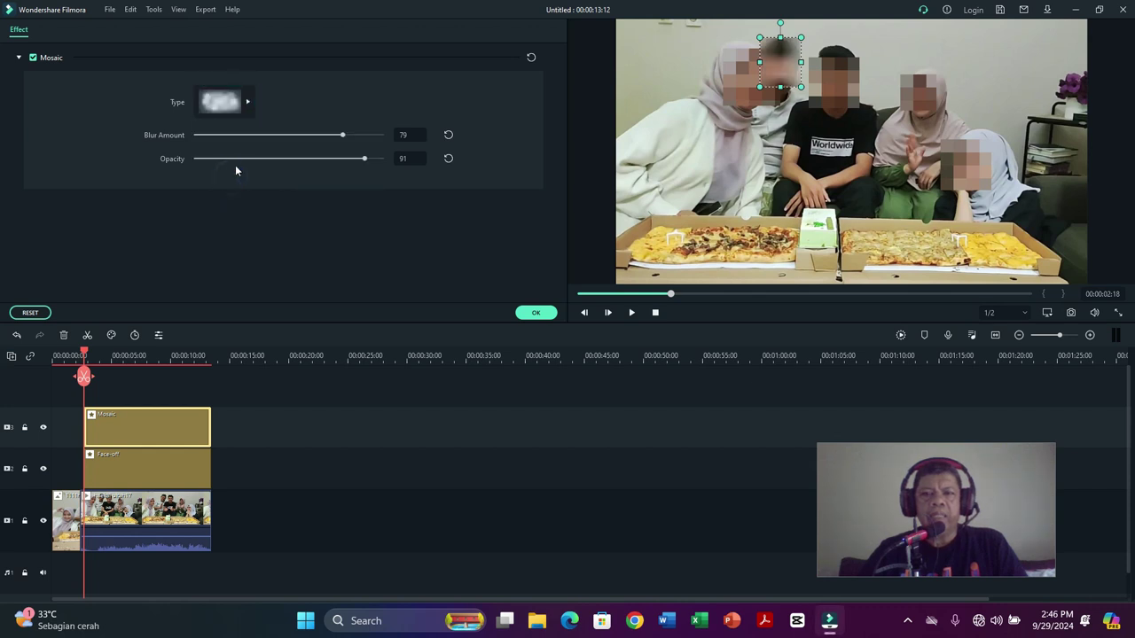
left_click(247, 103)
left_click(233, 213)
left_click(249, 104)
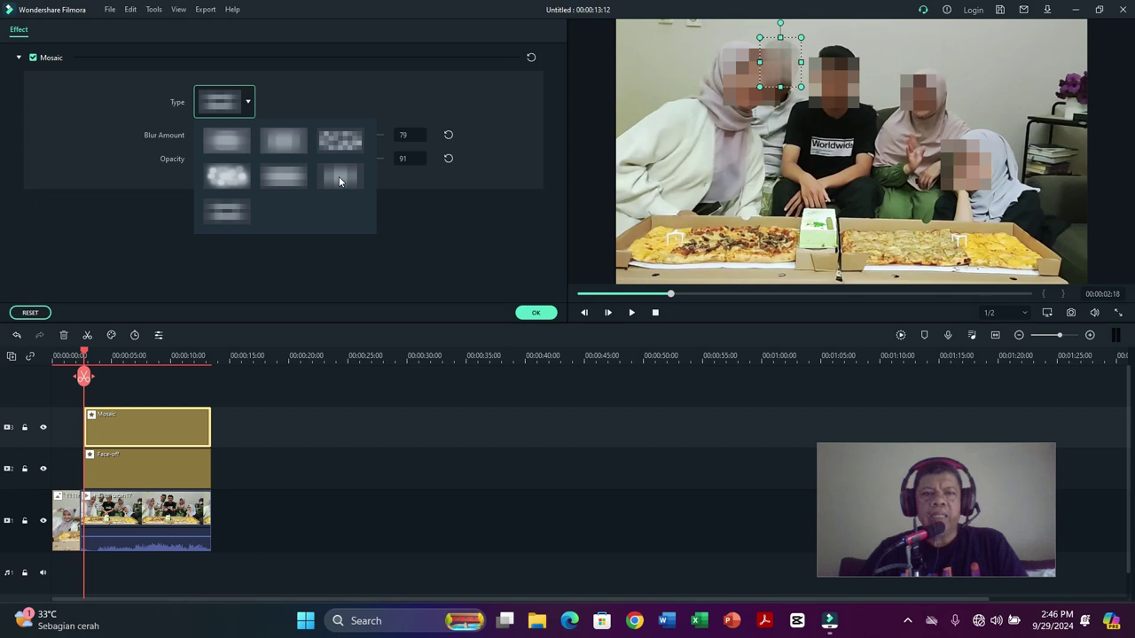
left_click(355, 149)
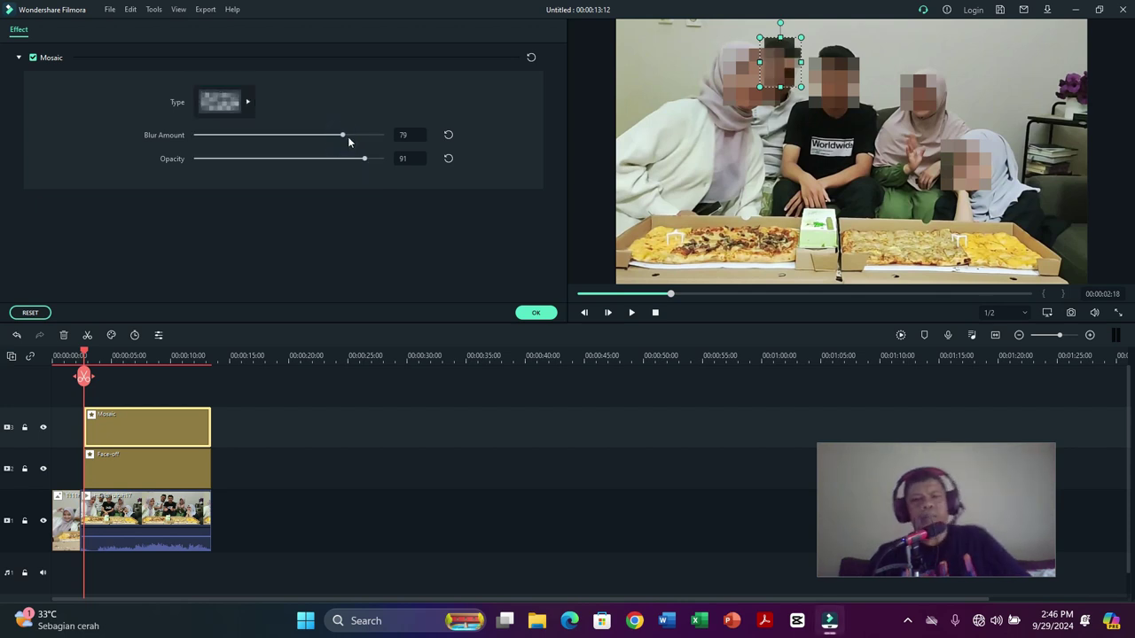
left_click(535, 312)
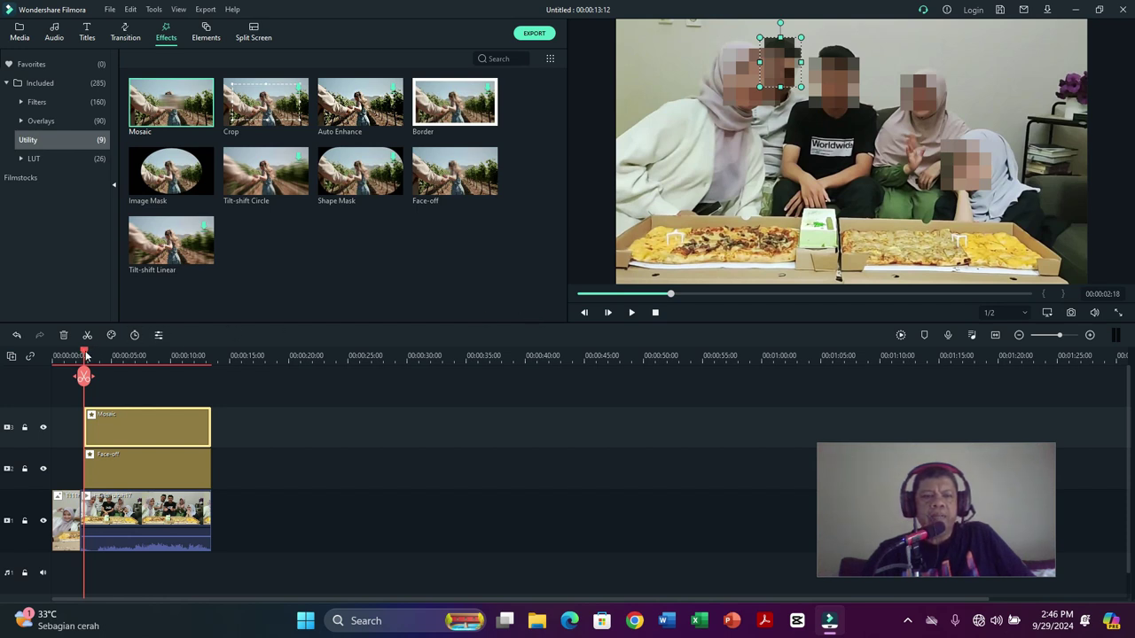
Duplicate the birthday video clip on its track, placing the copy directly after the original at 00:00:13:11
left_click_drag(84, 355, 211, 403)
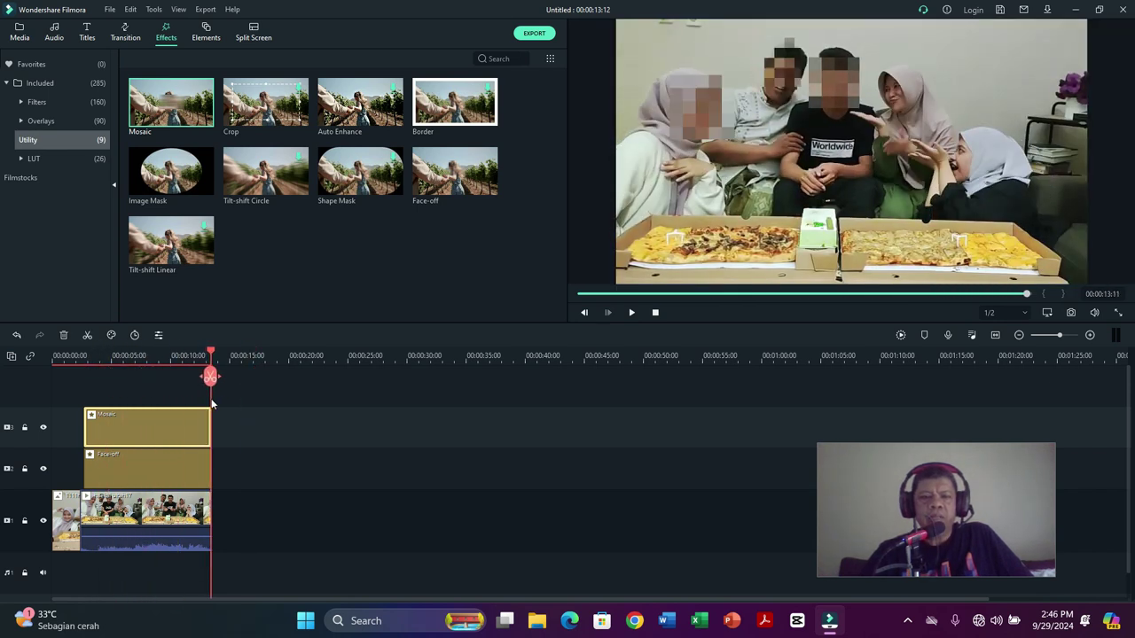
left_click(194, 508)
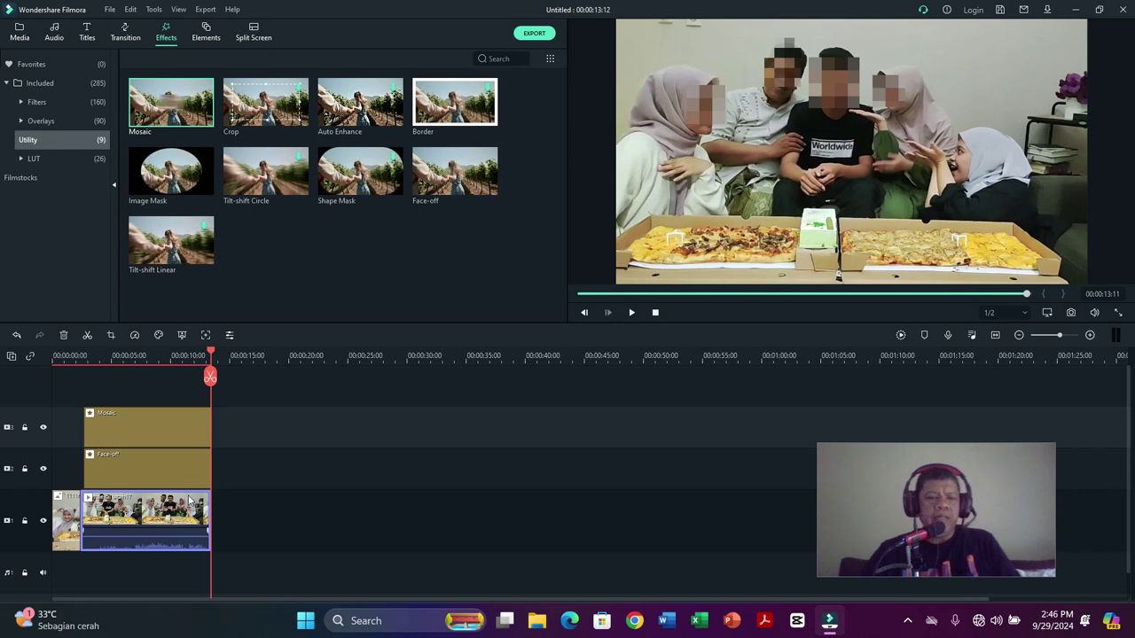
key("ctrl+c")
key("ctrl+v")
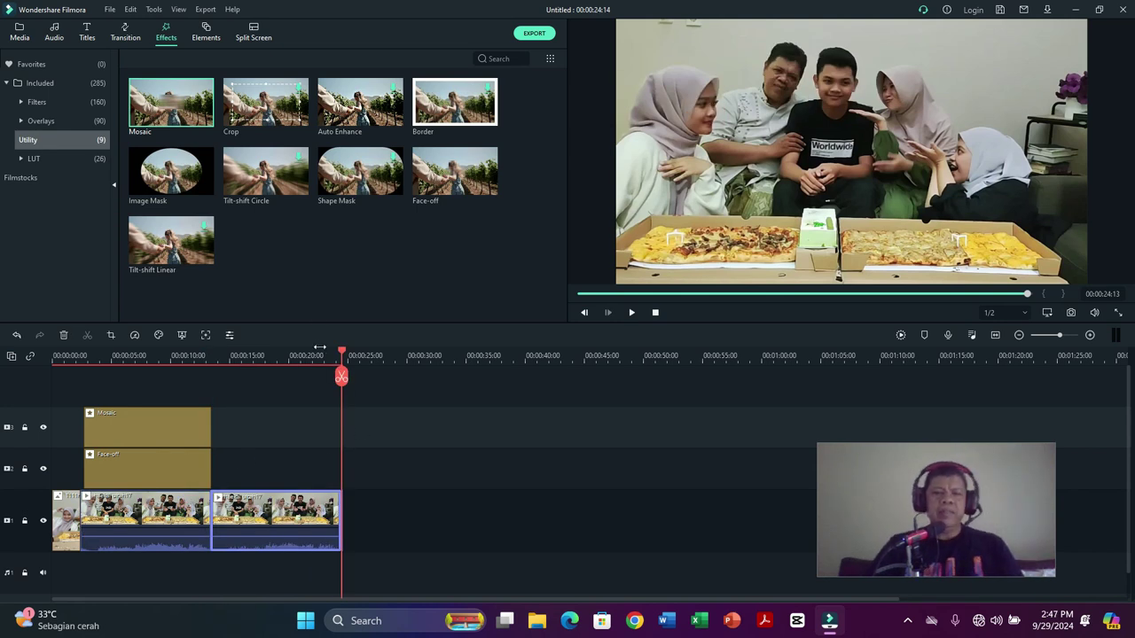
Take a snapshot of the censored video frame at 00:00:06:18
left_click_drag(343, 353, 53, 357)
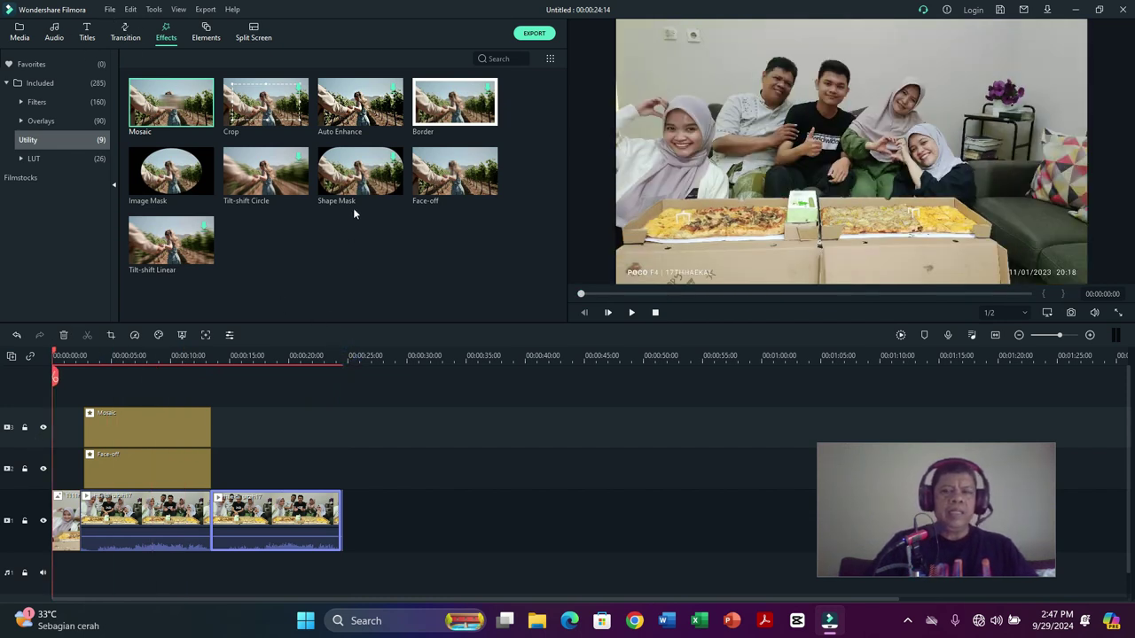
left_click(132, 378)
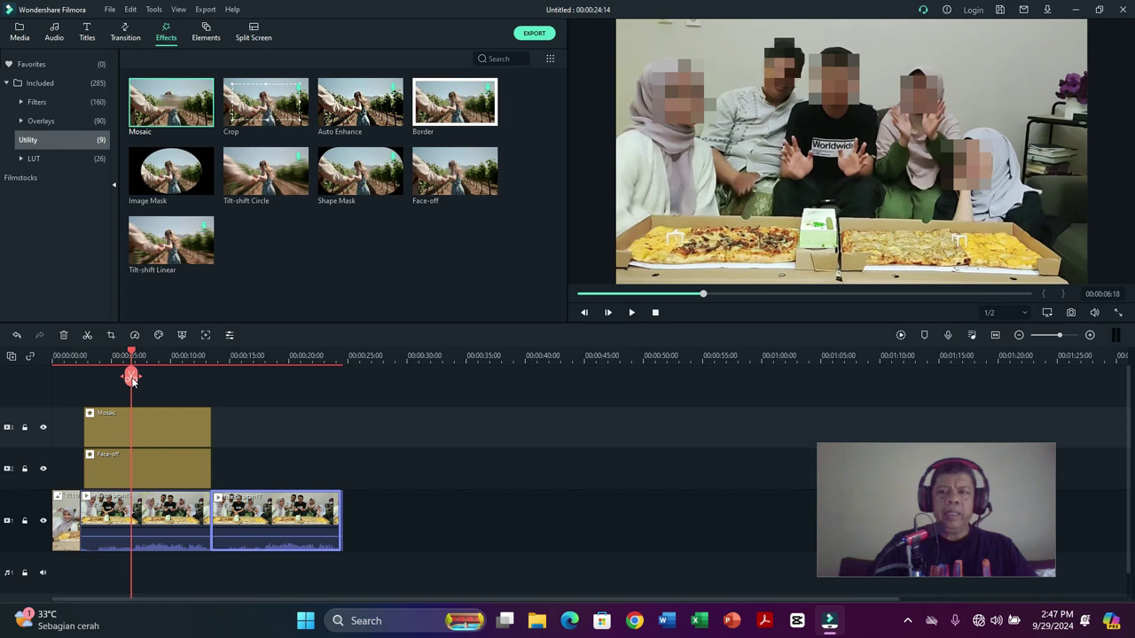
left_click(1069, 313)
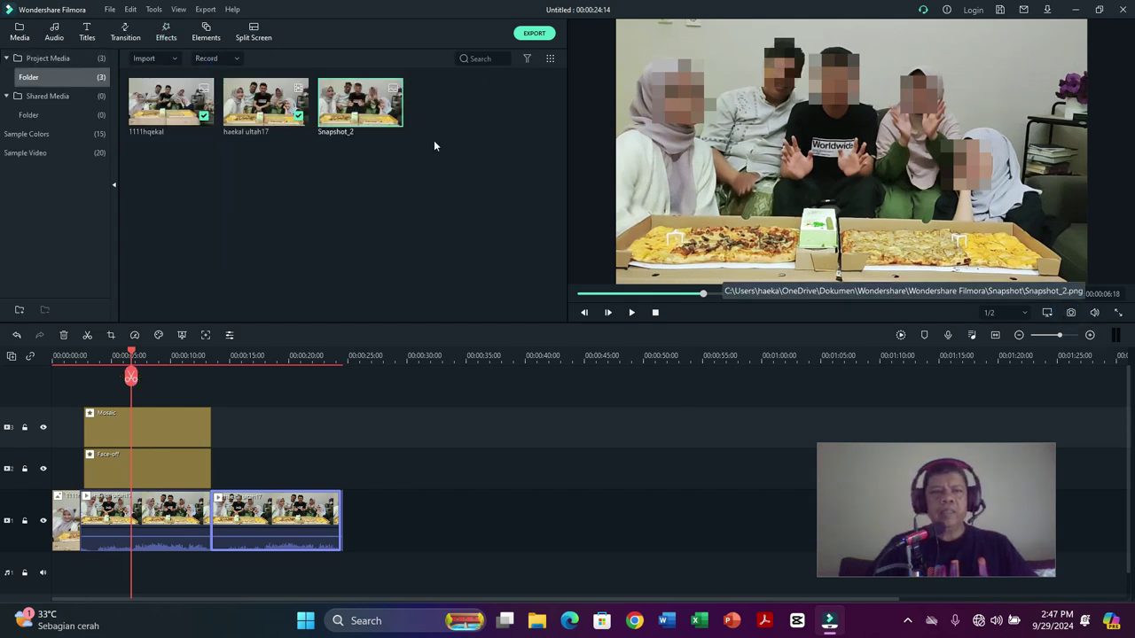
Try placing the Snapshot_2 image after the duplicated clip on the video track, and delete it from the timeline
mouse_move(361, 119)
left_click_drag(355, 114, 354, 524)
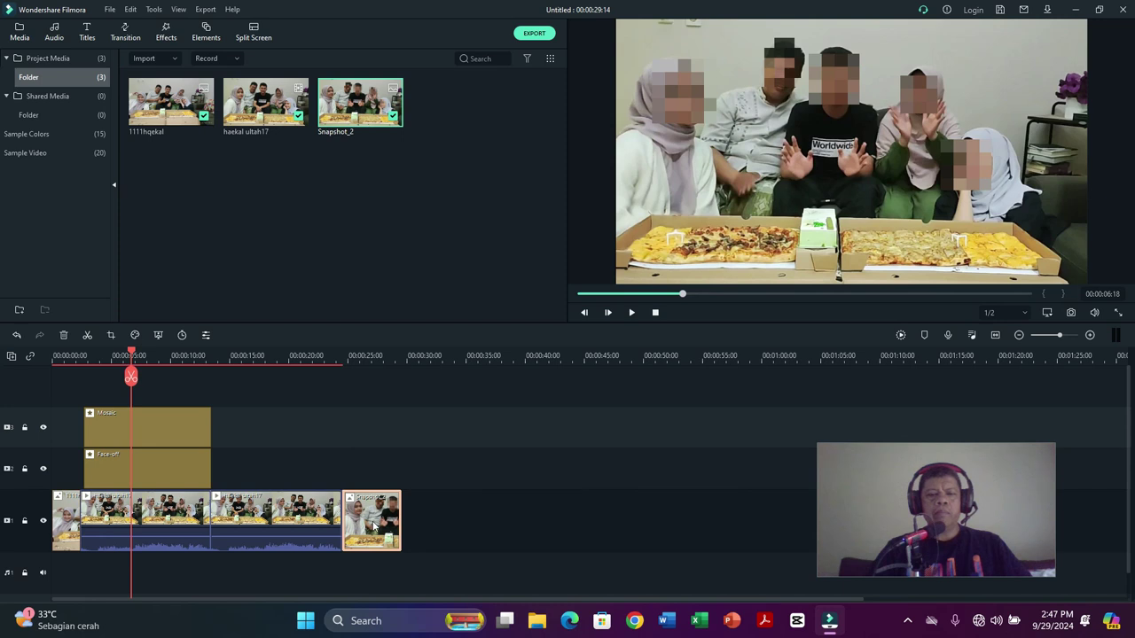
key("Delete")
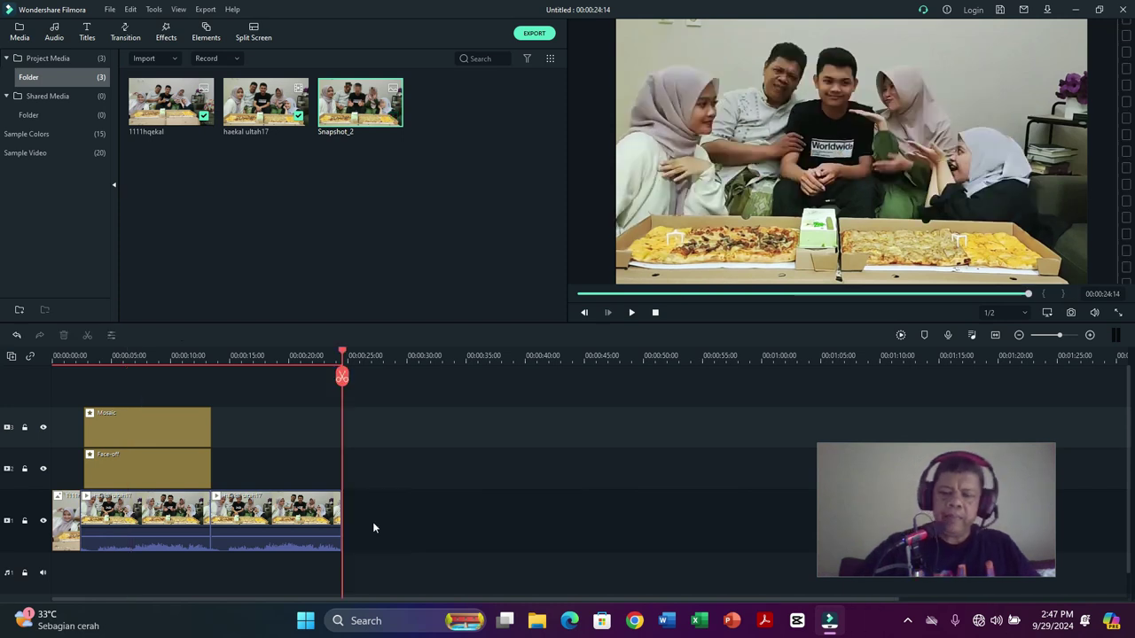
Return the playhead to the start and name the MP4 export "CARA MEMBUAT EFEK BLUR PADA WAJAH DI VIDEO"
left_click_drag(342, 355, 54, 355)
mouse_move(53, 500)
left_mouse_down()
mouse_move(286, 505)
mouse_move(51, 523)
left_mouse_up()
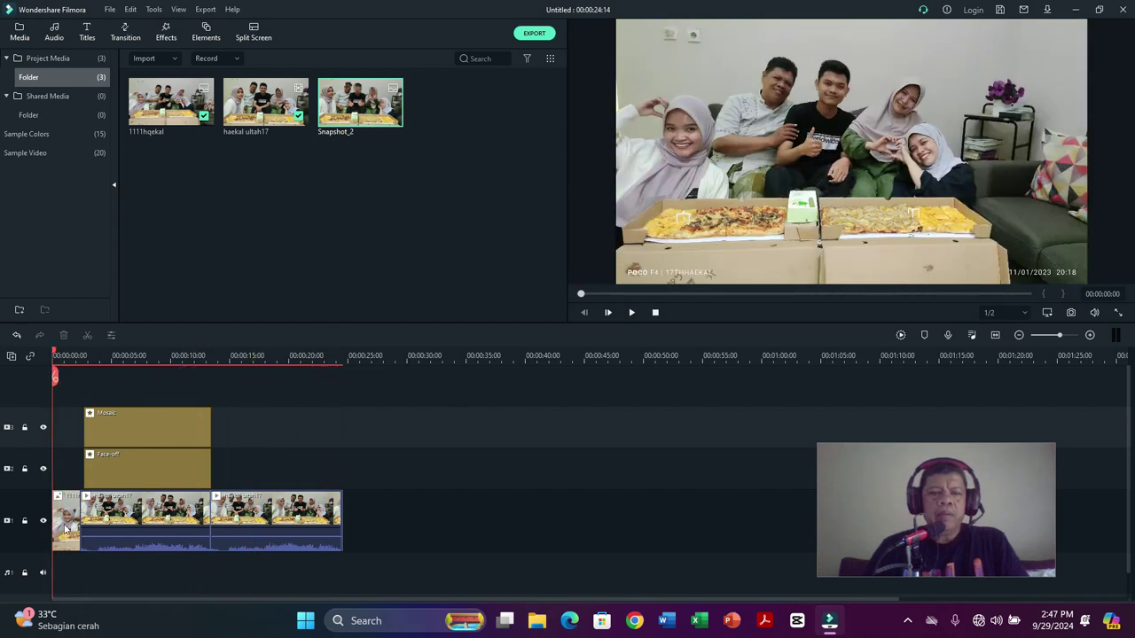
left_click(542, 35)
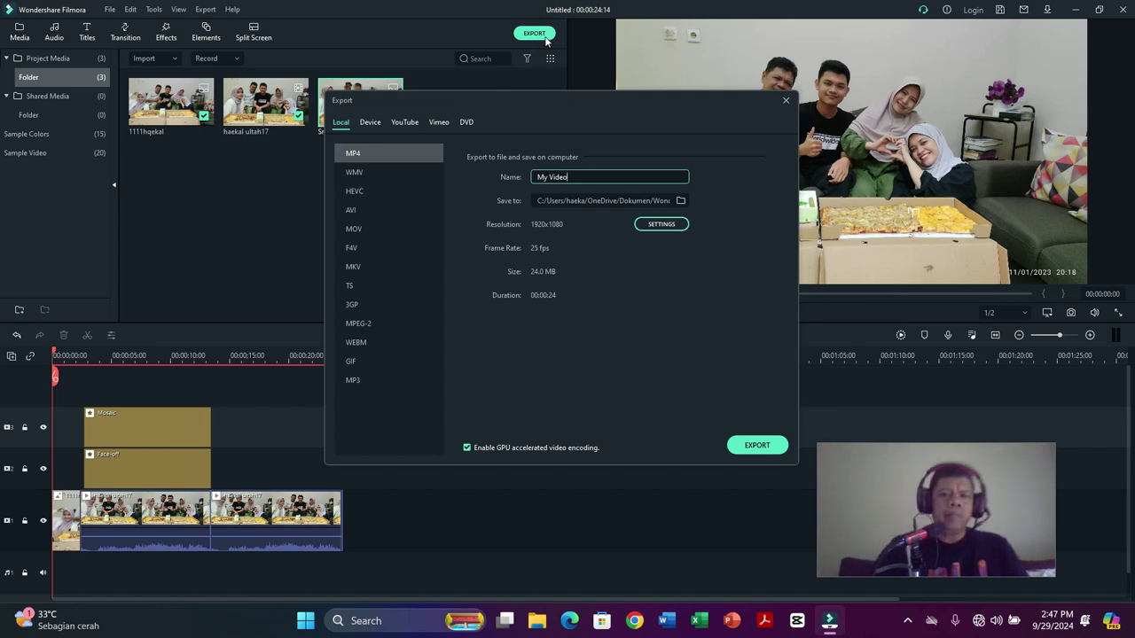
triple_click(600, 177)
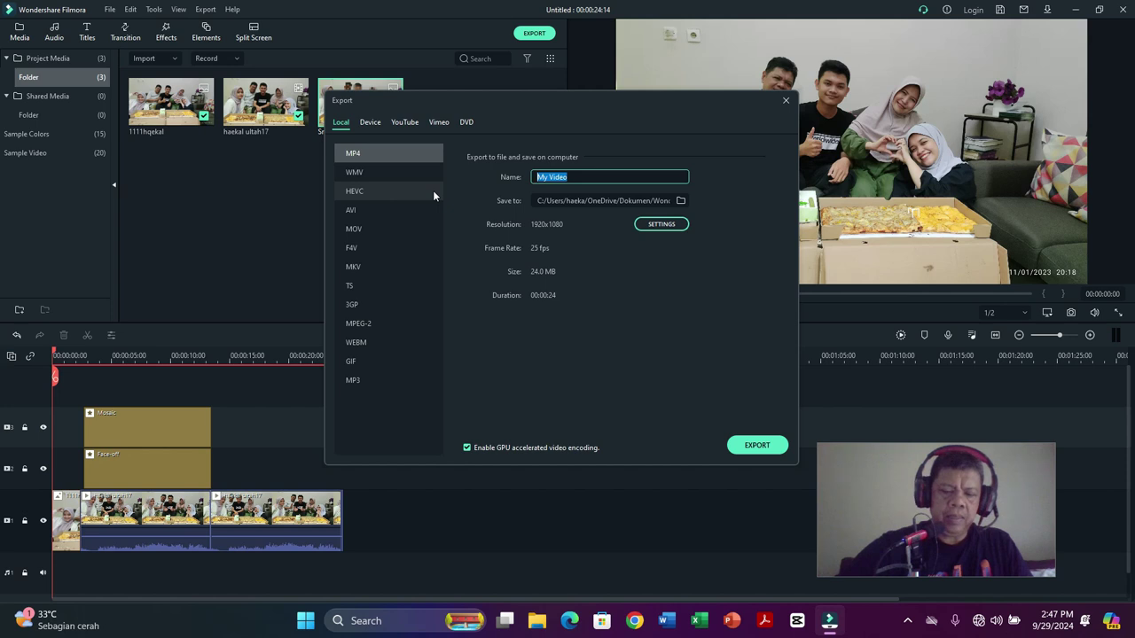
type("CAT")
type("RA ")
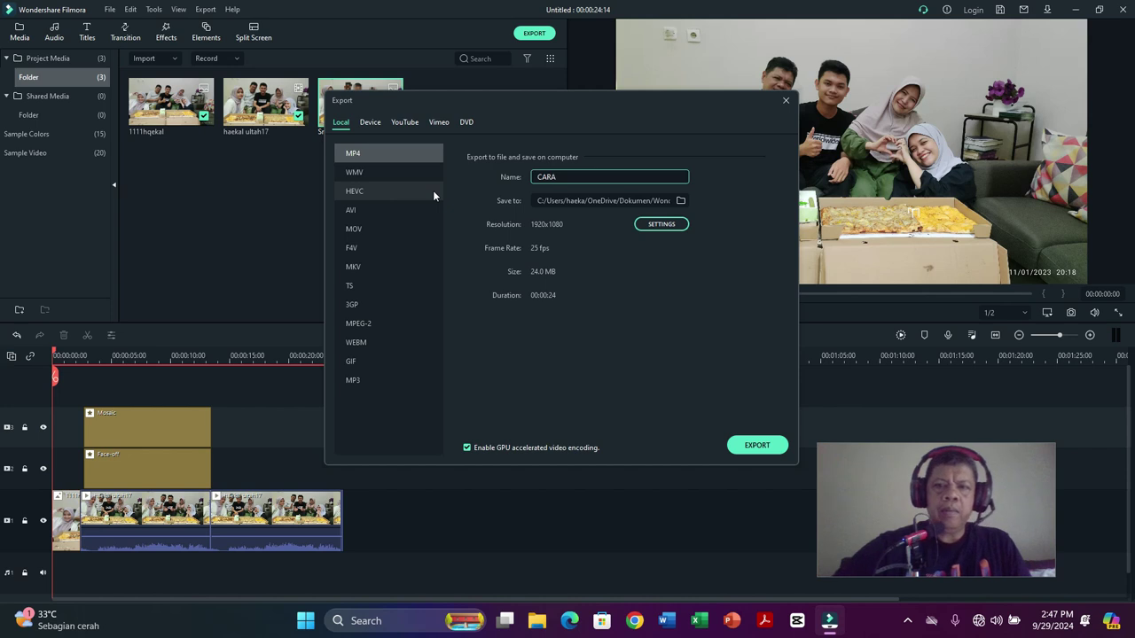
type("MEMBUAT EFEK BLUR PA")
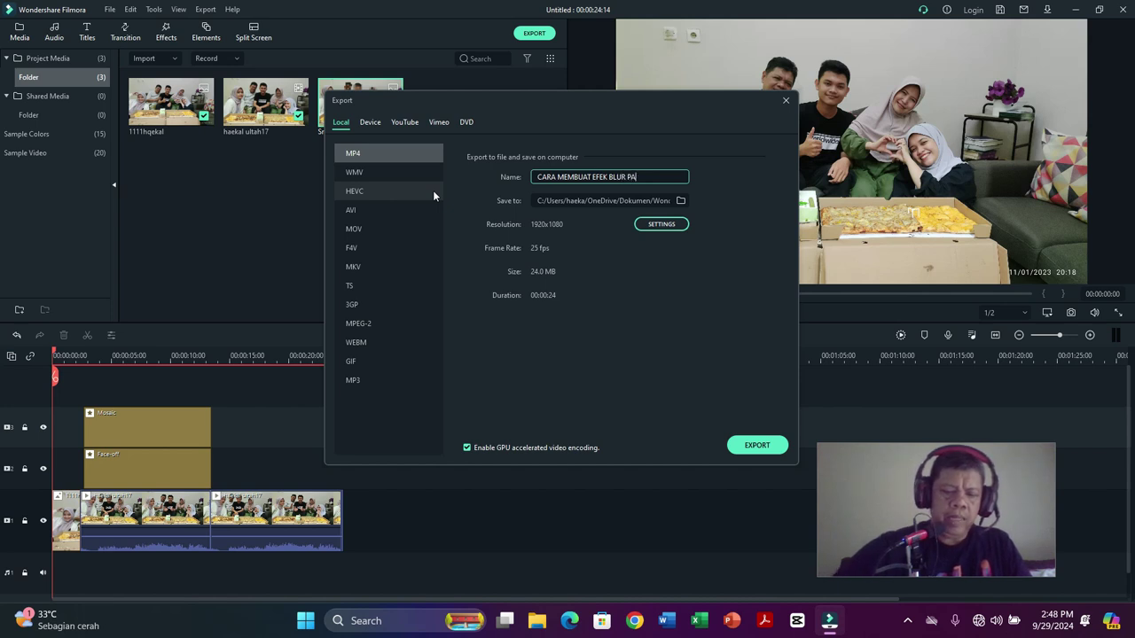
type("DA WAJAH DI VIDEO")
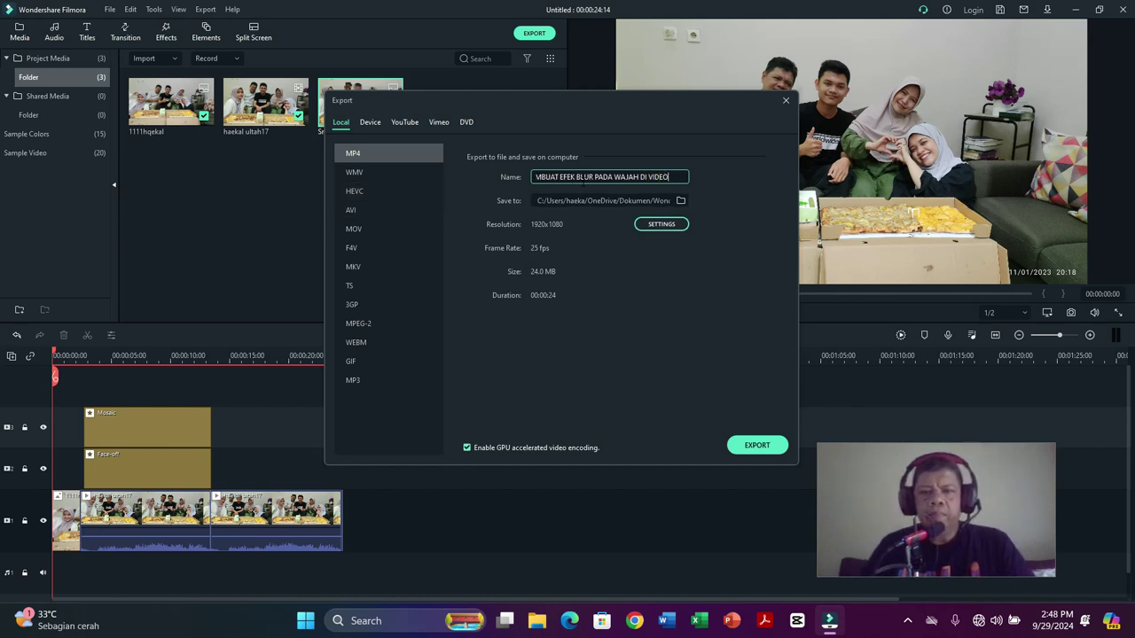
Change the export name to "EFEK BLUR PADA WAJAH DI VIDEO FILMORA 10" and export the video
left_click_drag(568, 176, 490, 184)
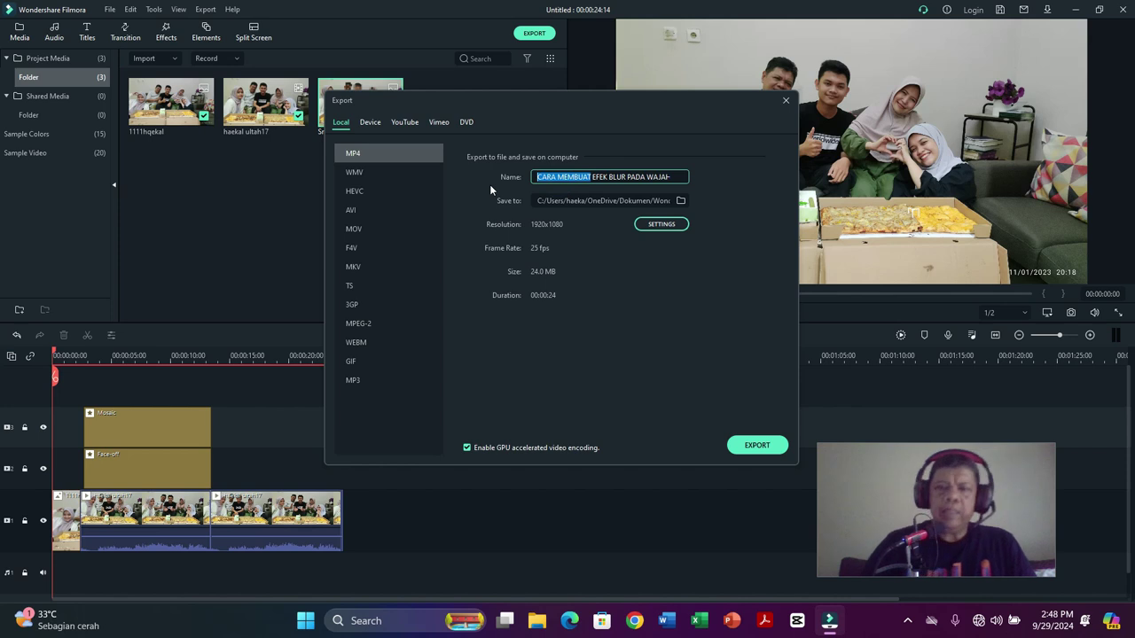
key("BackSpace")
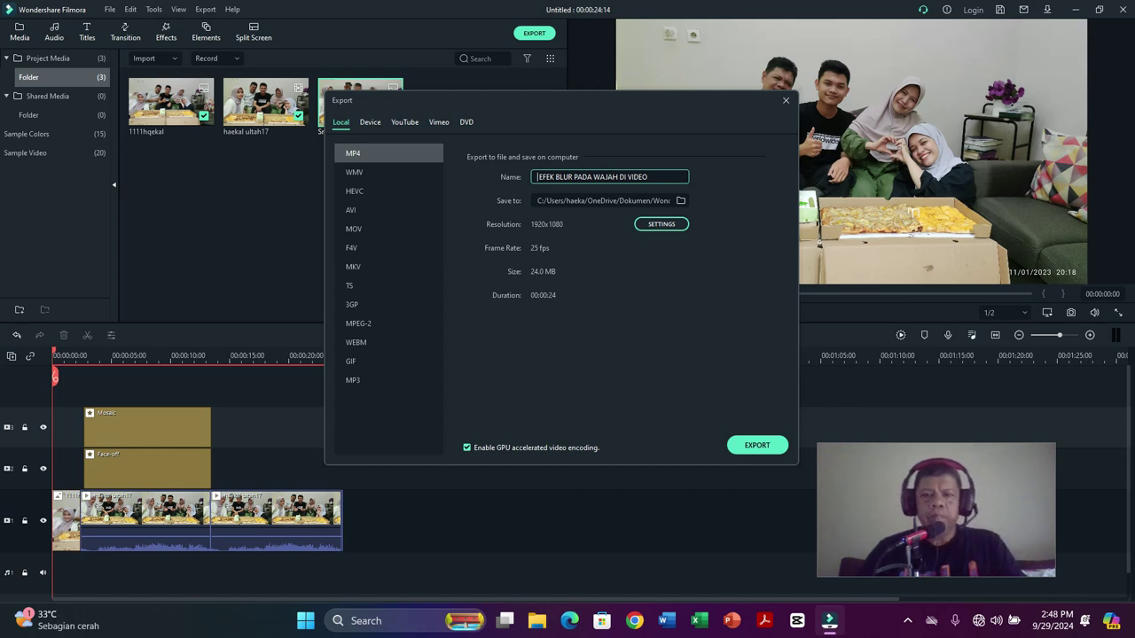
left_click(667, 174)
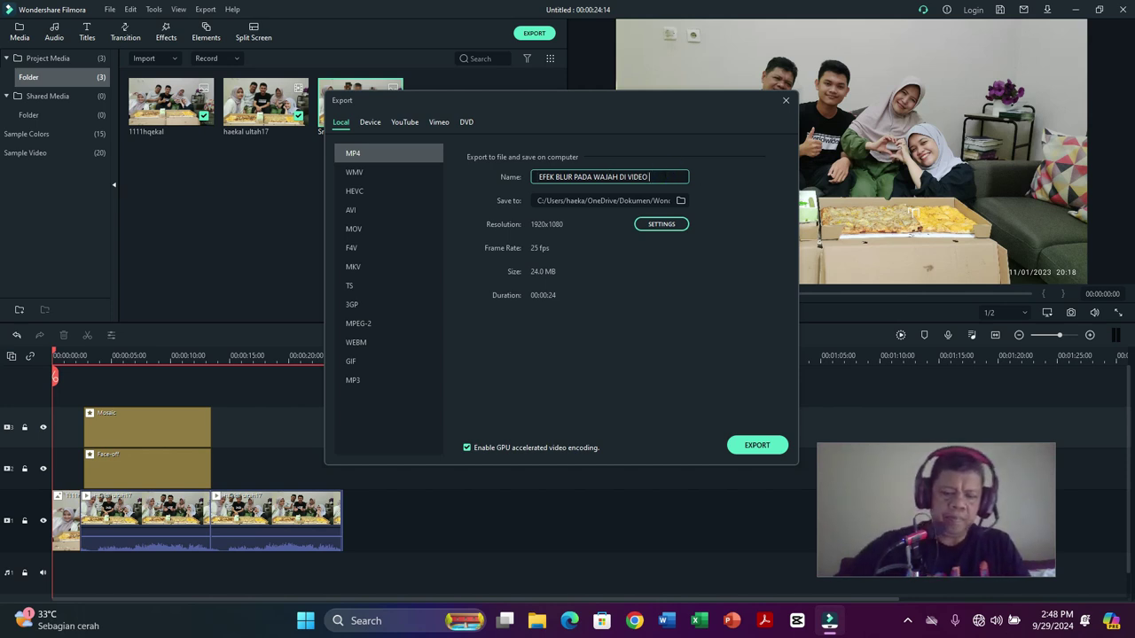
type("FILMORA 1")
type("1")
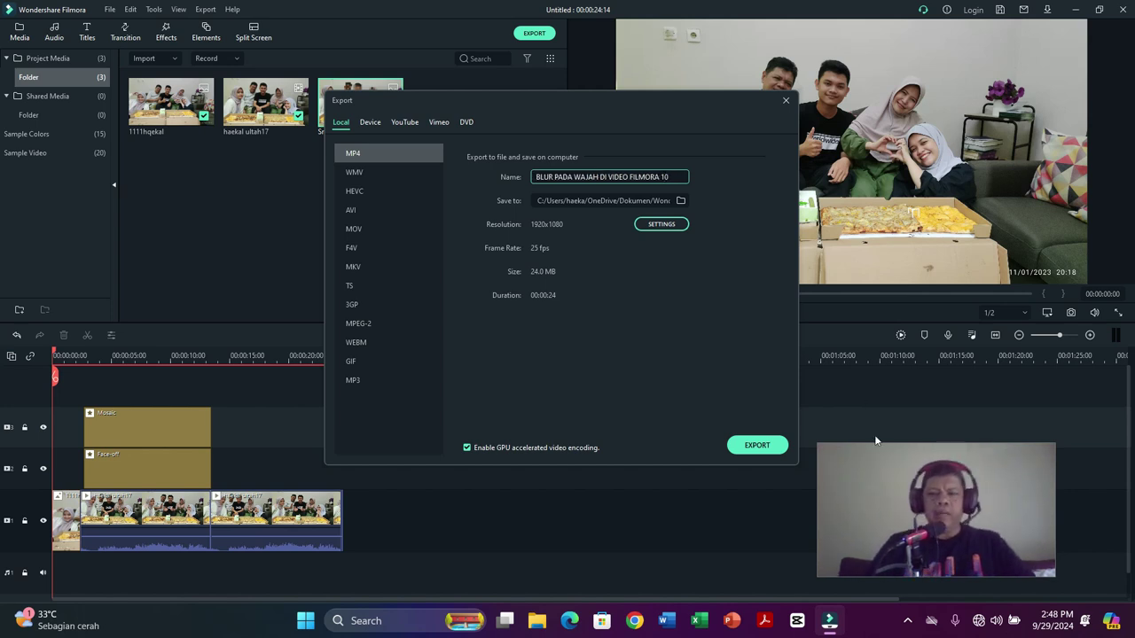
left_click(776, 446)
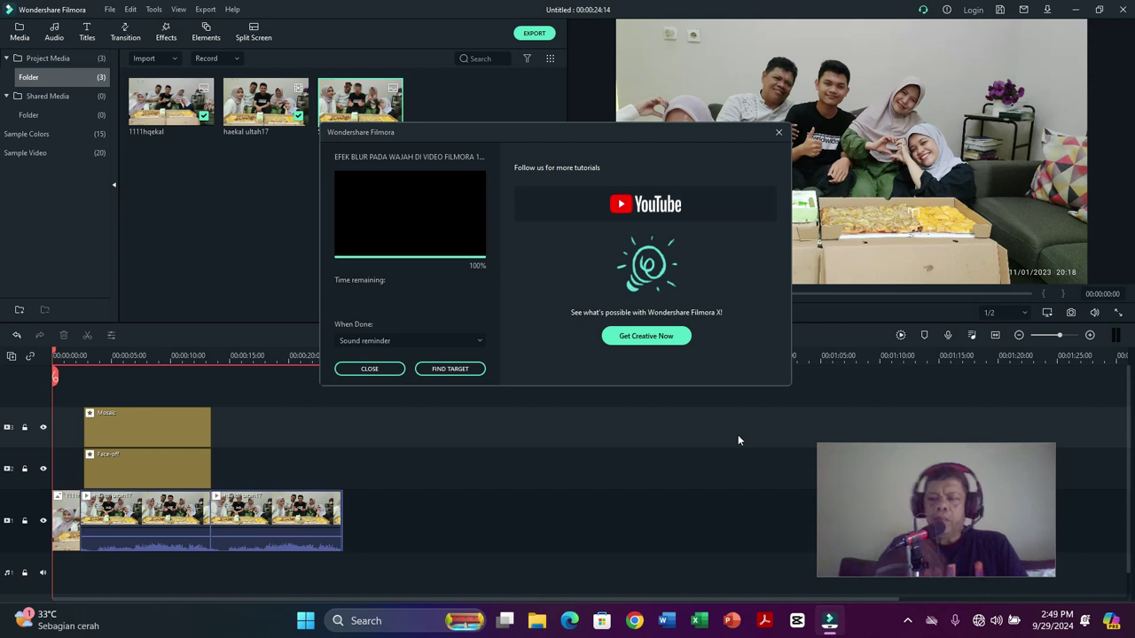
left_click(390, 369)
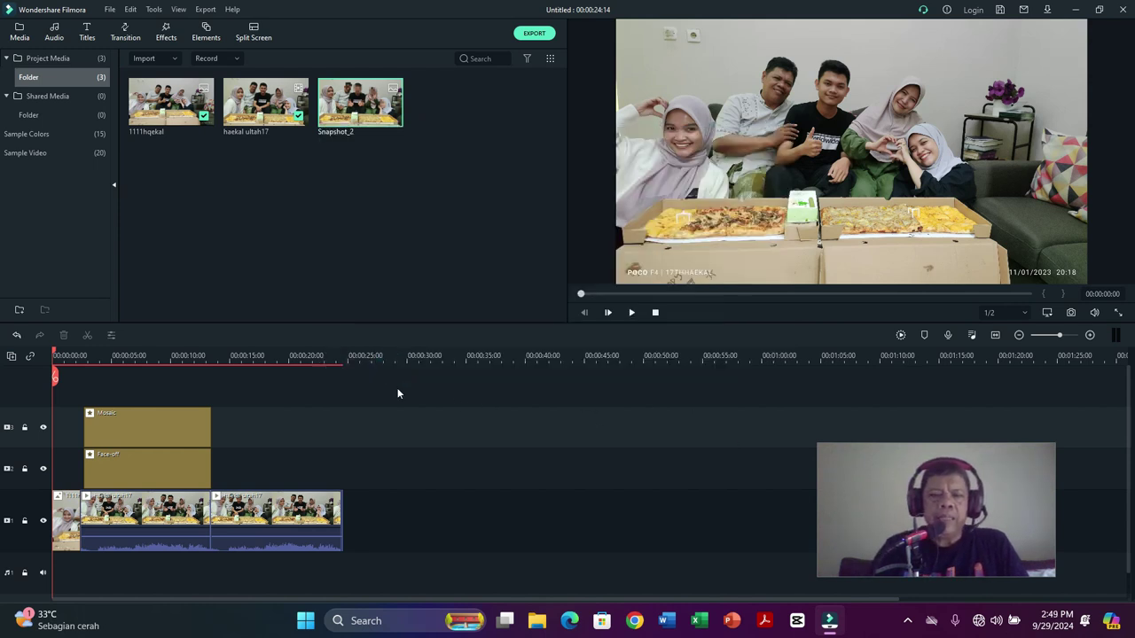
Switch to File Explorer and open the exported video from Documents > Wondershare > Wondershare Filmora > Output
left_click(545, 625)
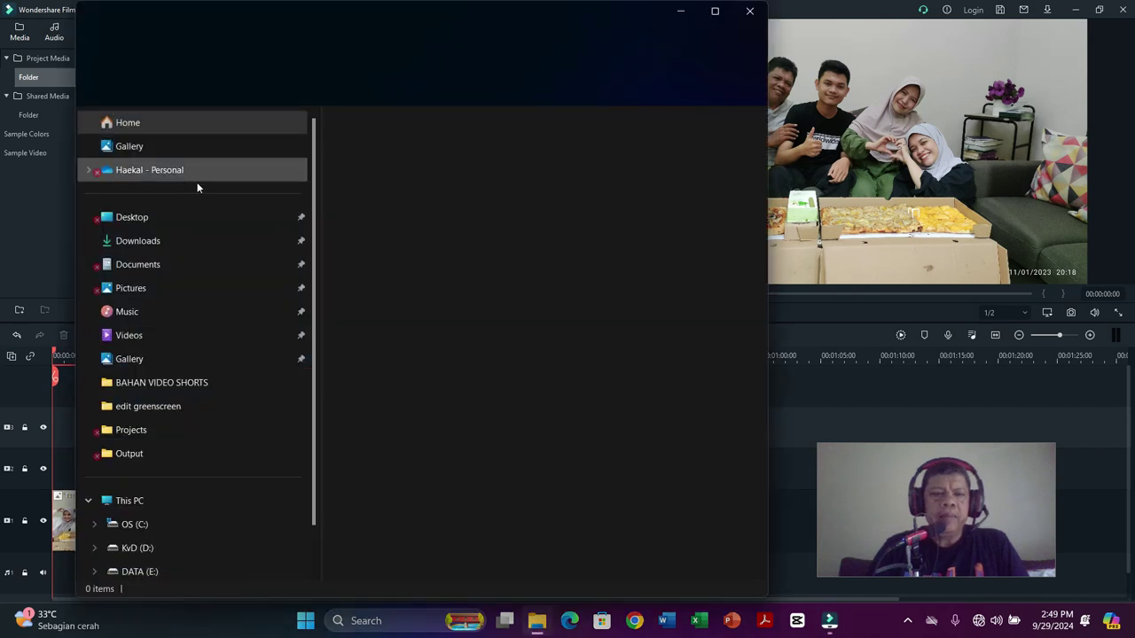
left_click(149, 271)
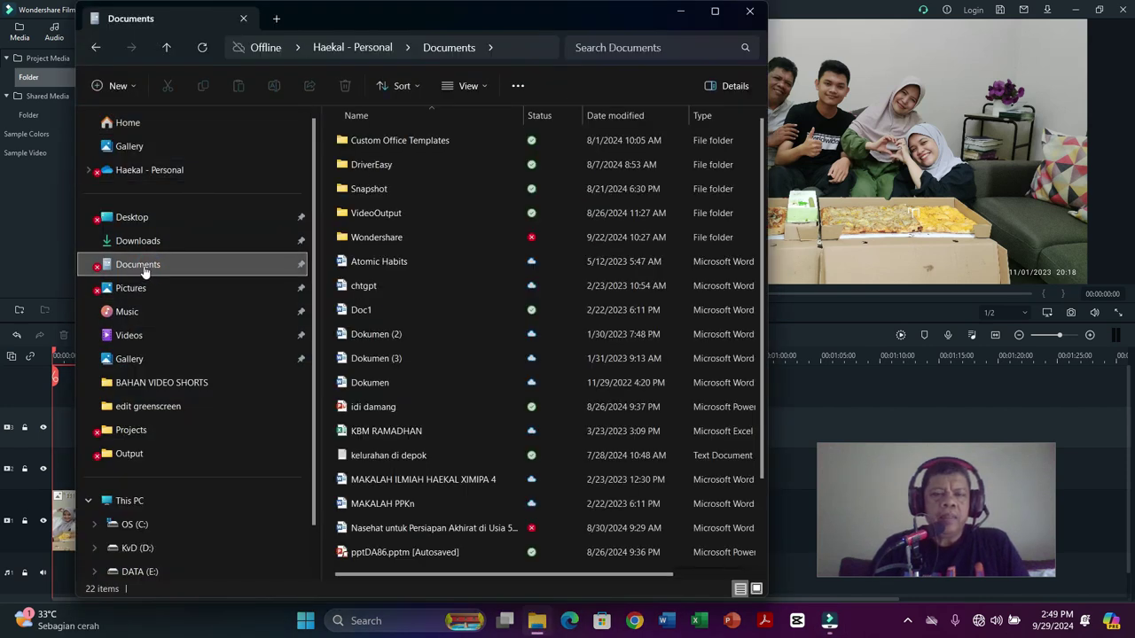
double_click(376, 238)
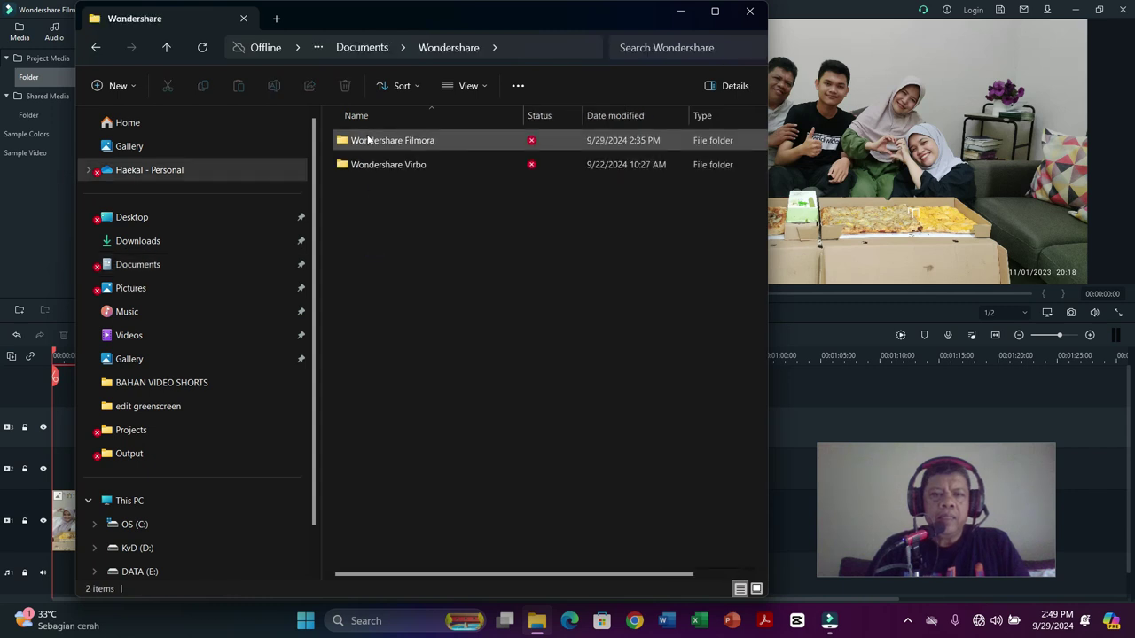
double_click(367, 142)
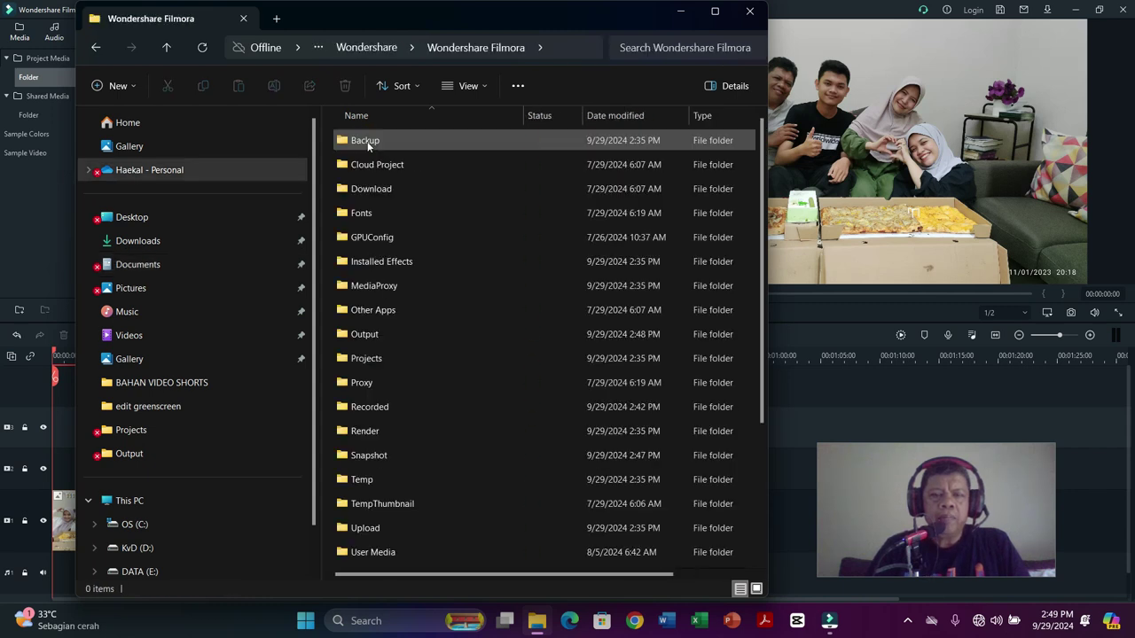
double_click(363, 336)
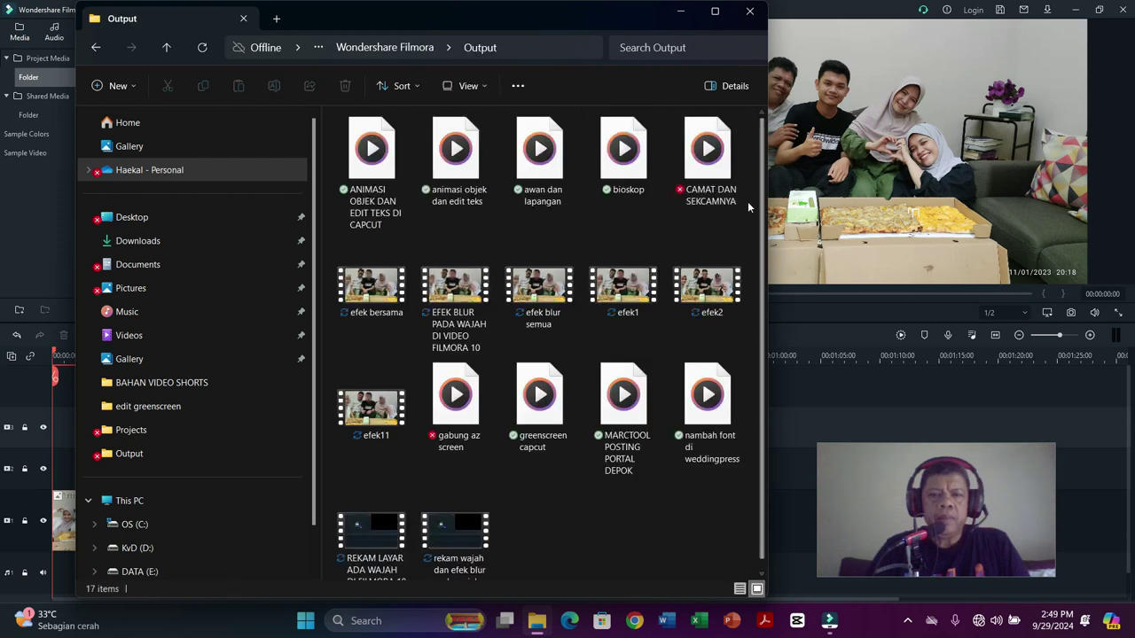
scroll(764, 177, "down", 1)
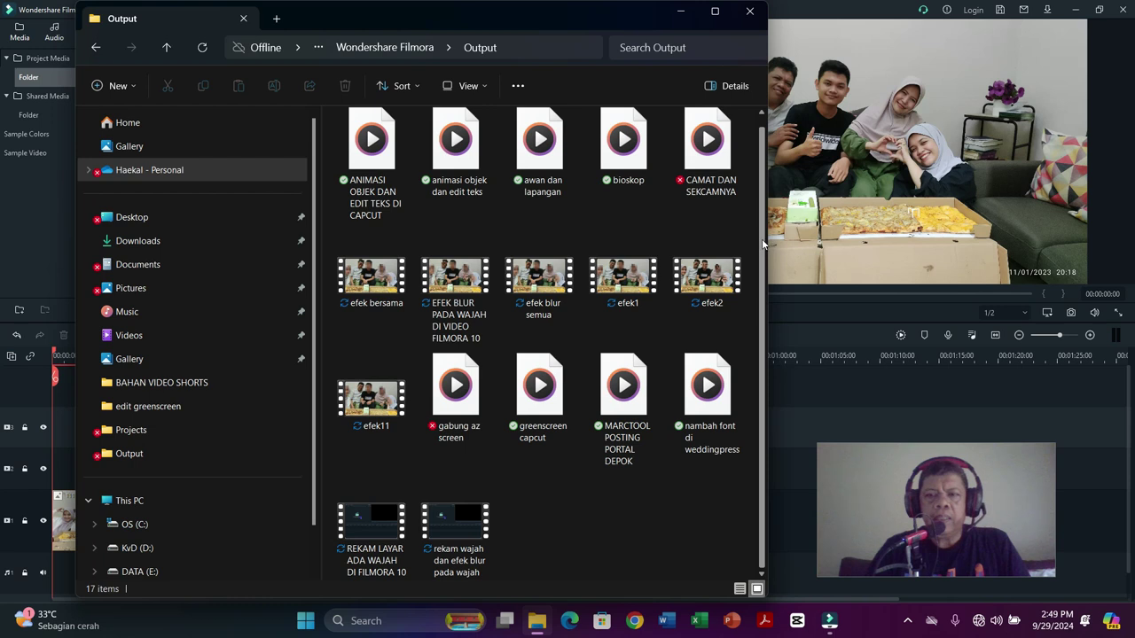
double_click(454, 277)
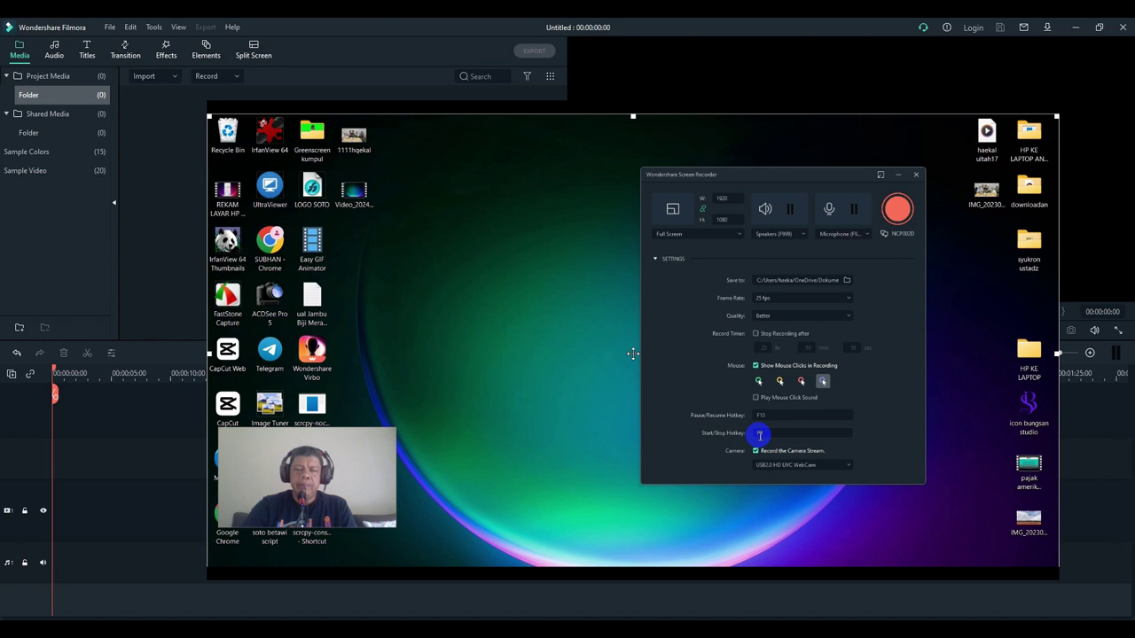
Close the open screen recorder and launch PC screen recording again in Filmora from the empty project
key("Escape")
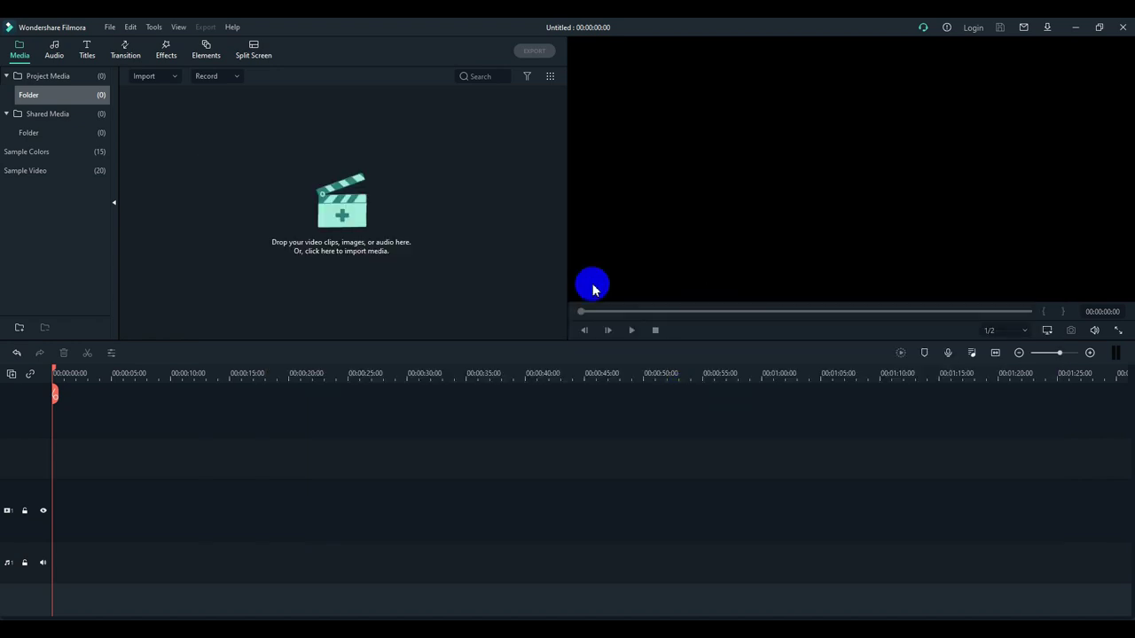
left_click(238, 79)
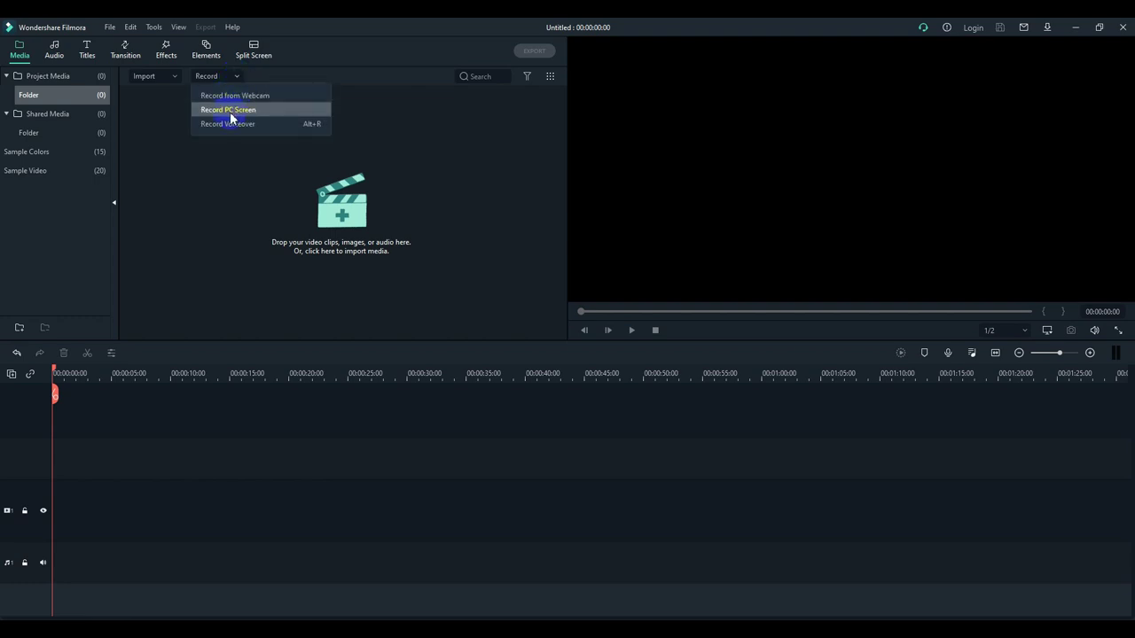
left_click(230, 112)
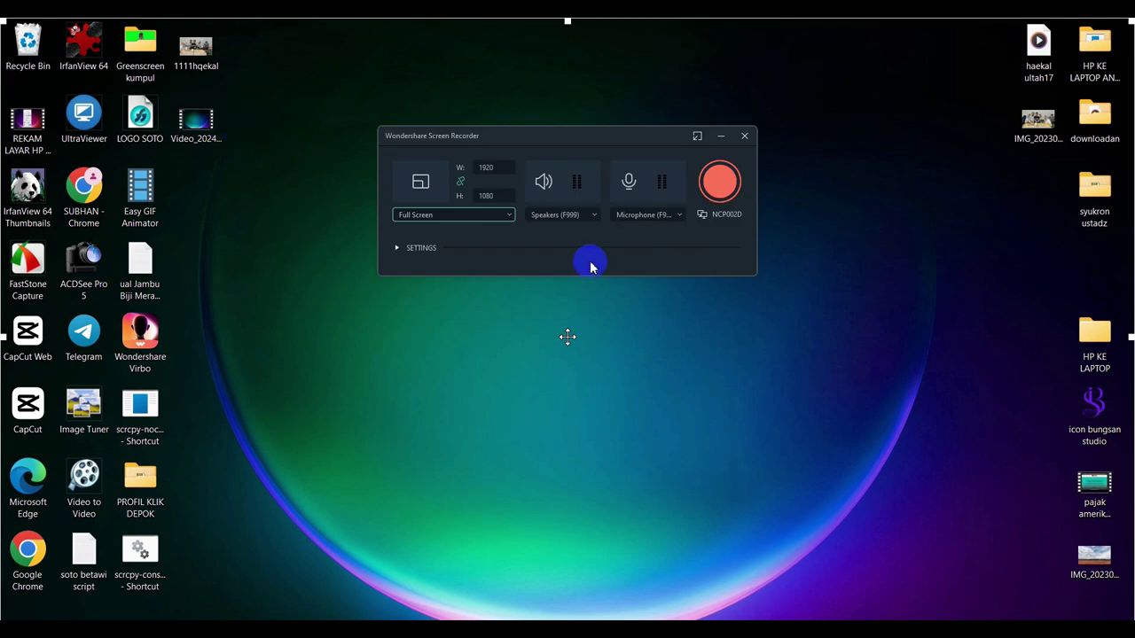
Review the available speaker and microphone sources in the screen recorder and move its window toward the desktop's upper right area
left_click(592, 215)
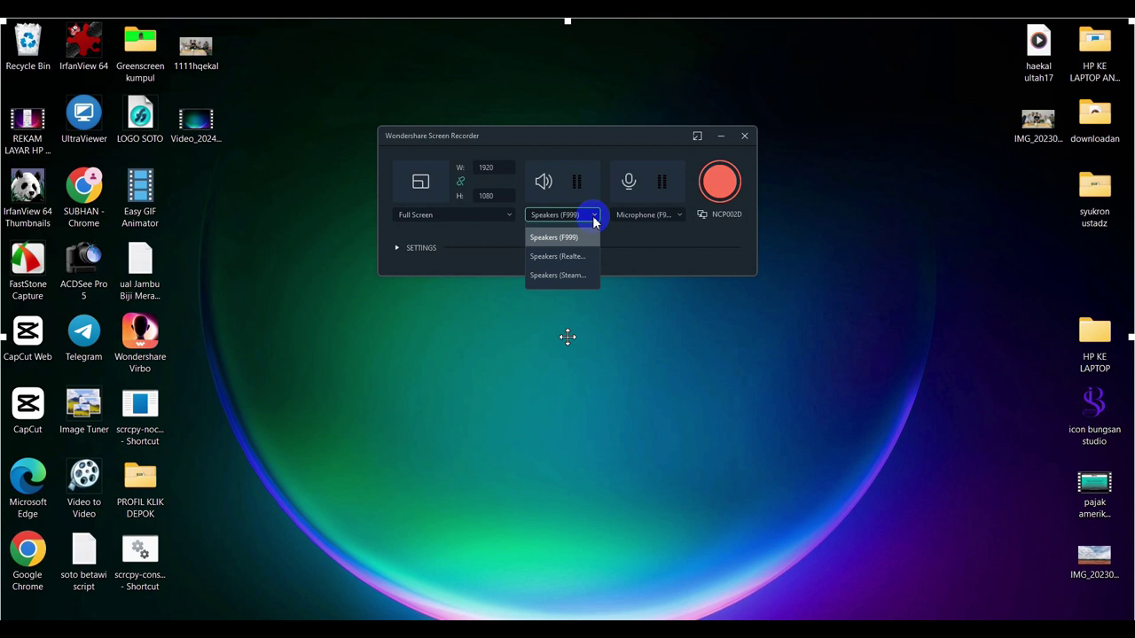
left_click(593, 217)
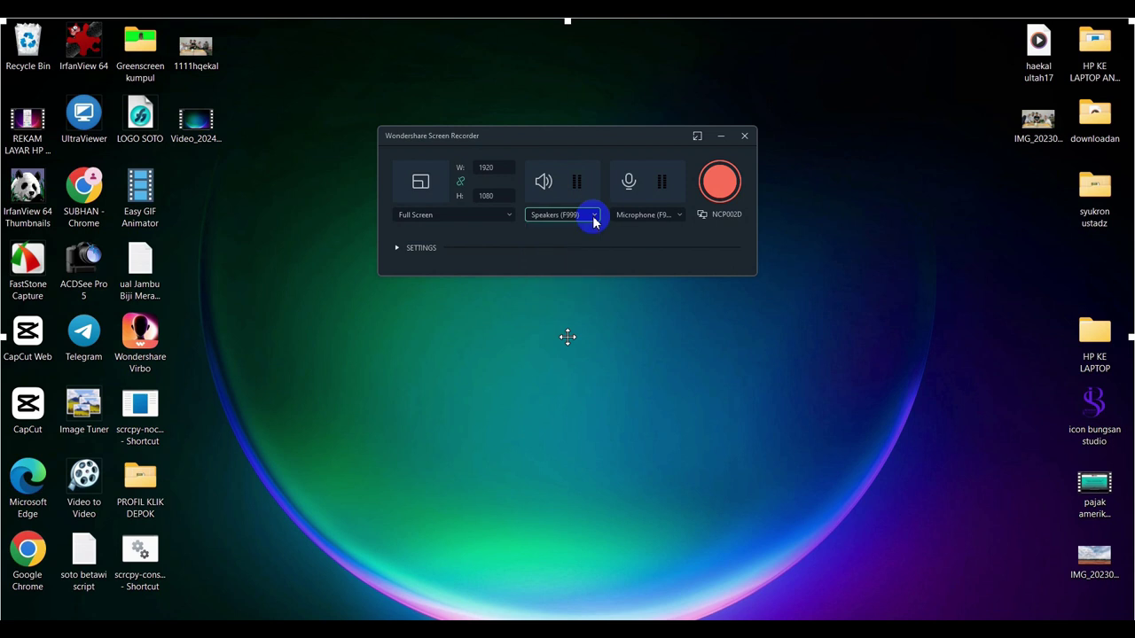
left_click(679, 216)
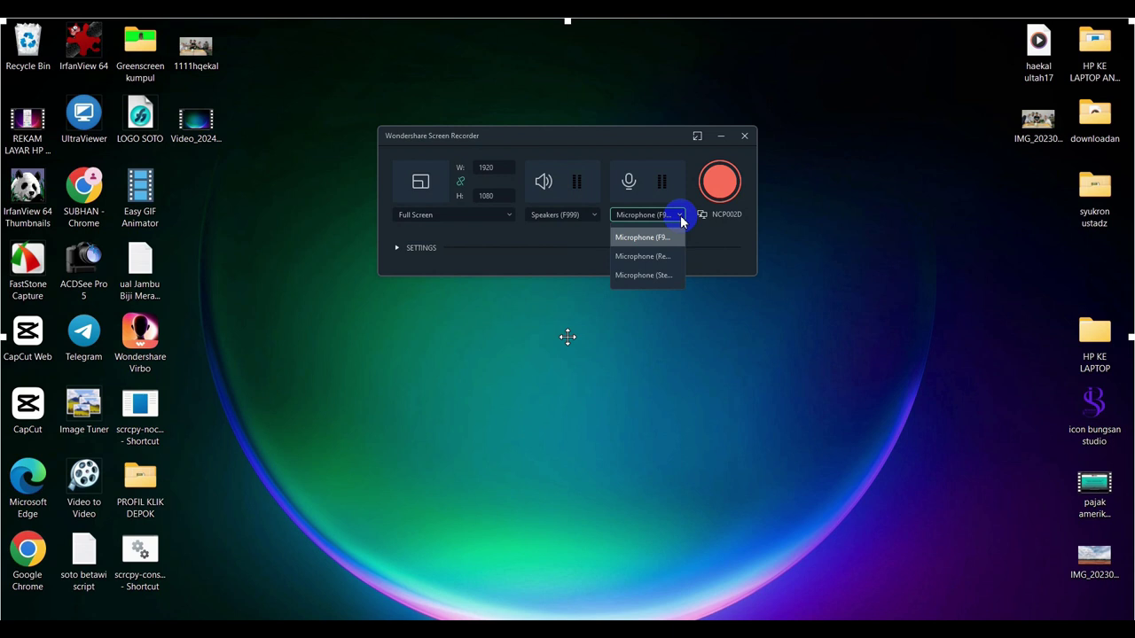
left_click(681, 219)
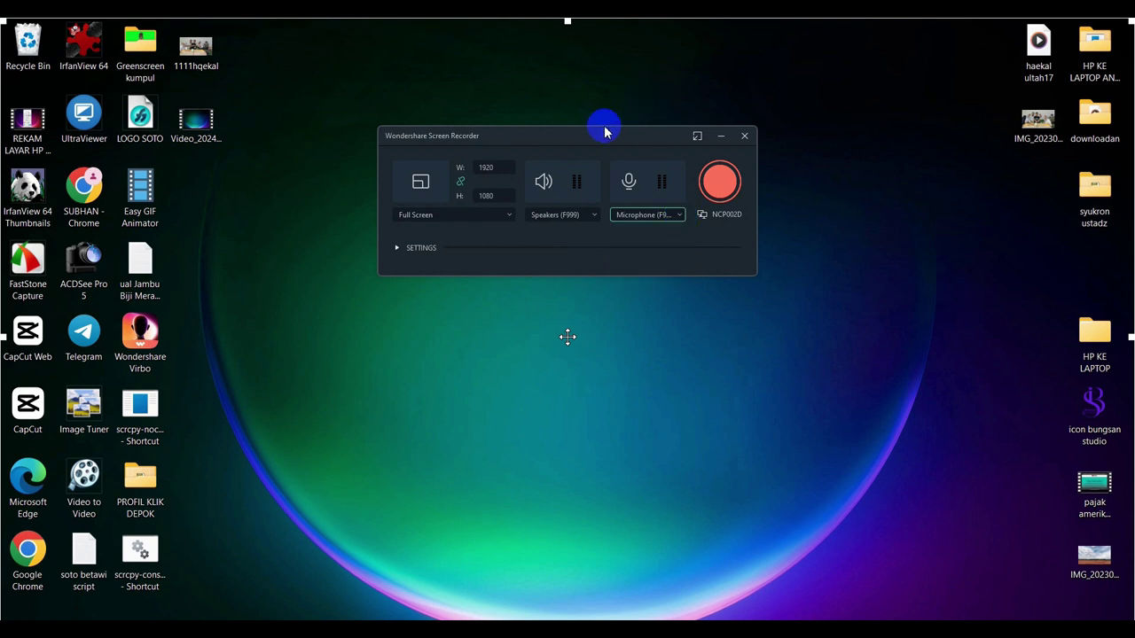
left_click_drag(586, 140, 786, 104)
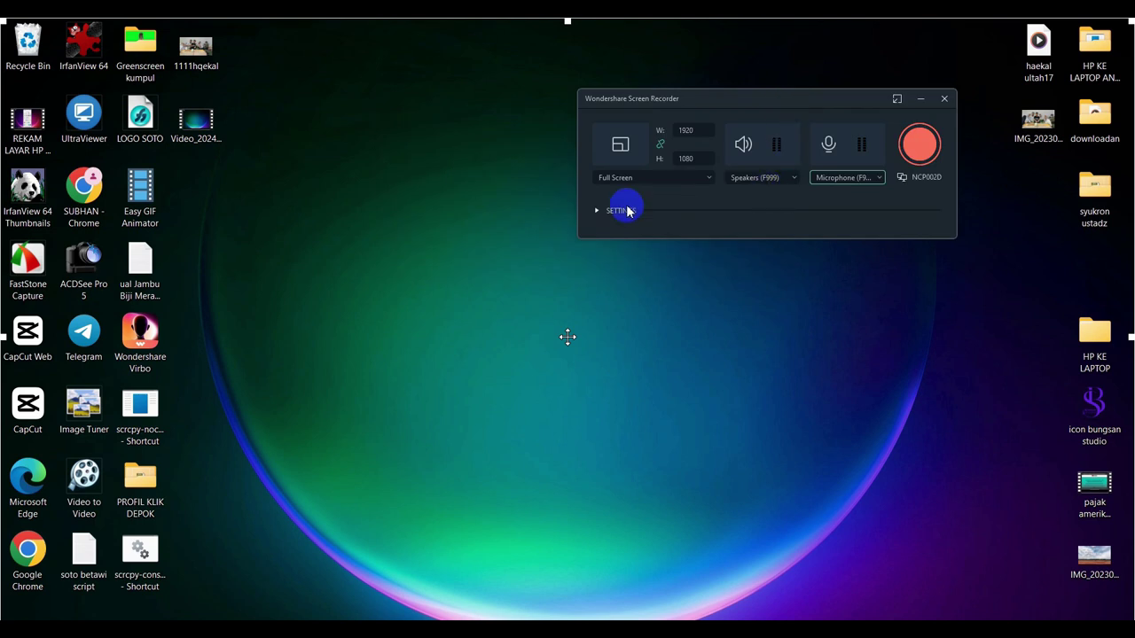
Enable recording of the camera stream in the recorder's settings and move the webcam preview to the desktop's lower left corner
left_click(595, 215)
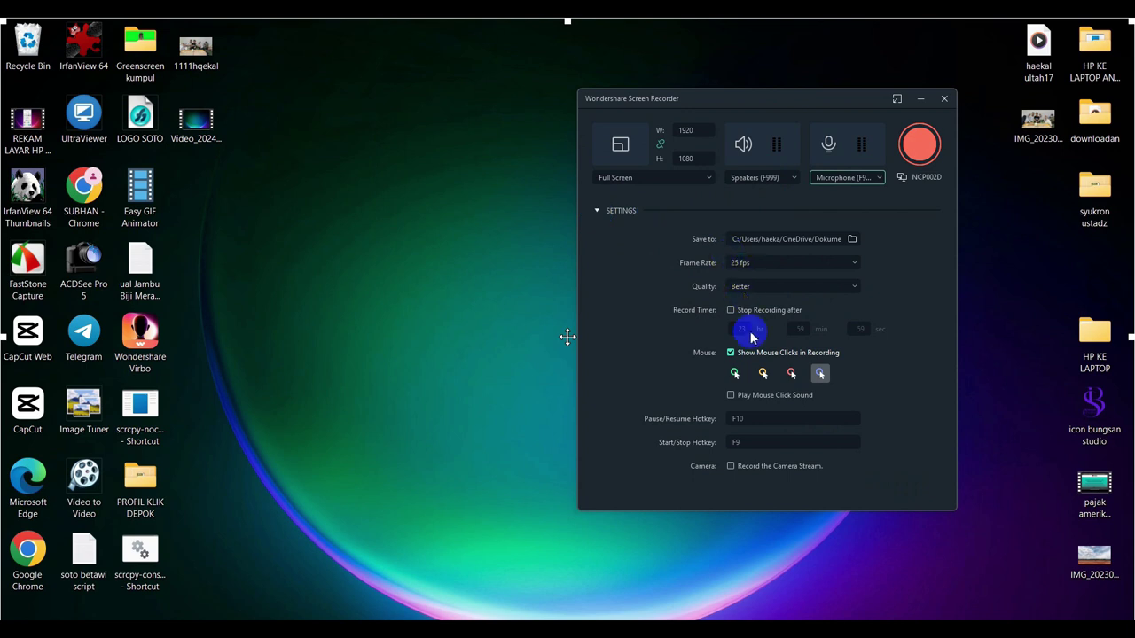
left_click(731, 468)
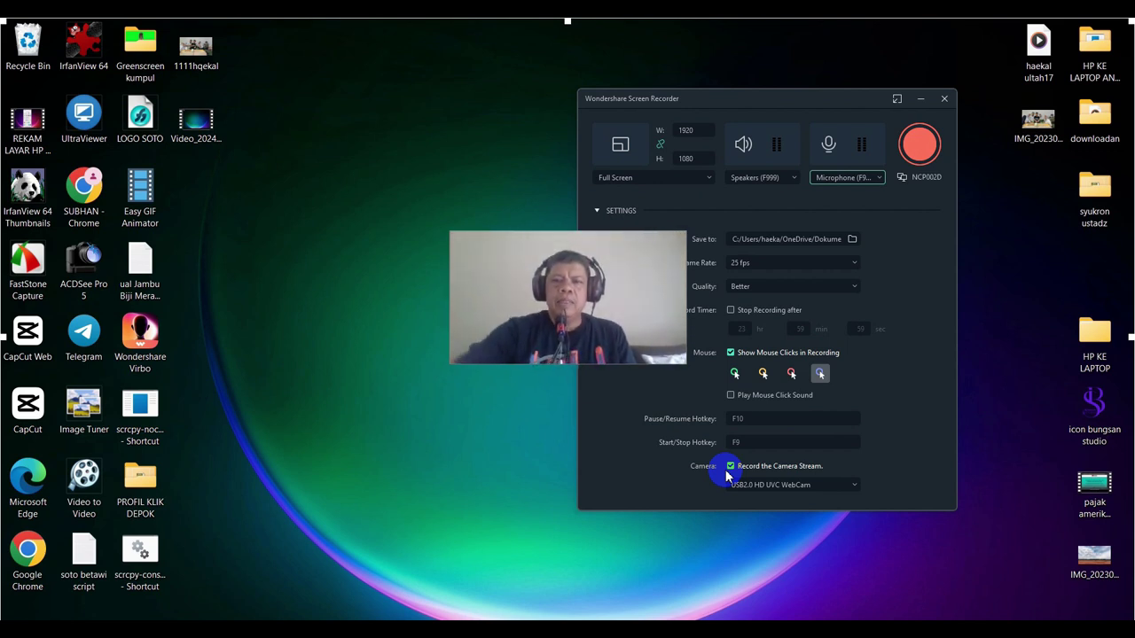
left_click(602, 255)
left_click_drag(602, 255, 131, 450)
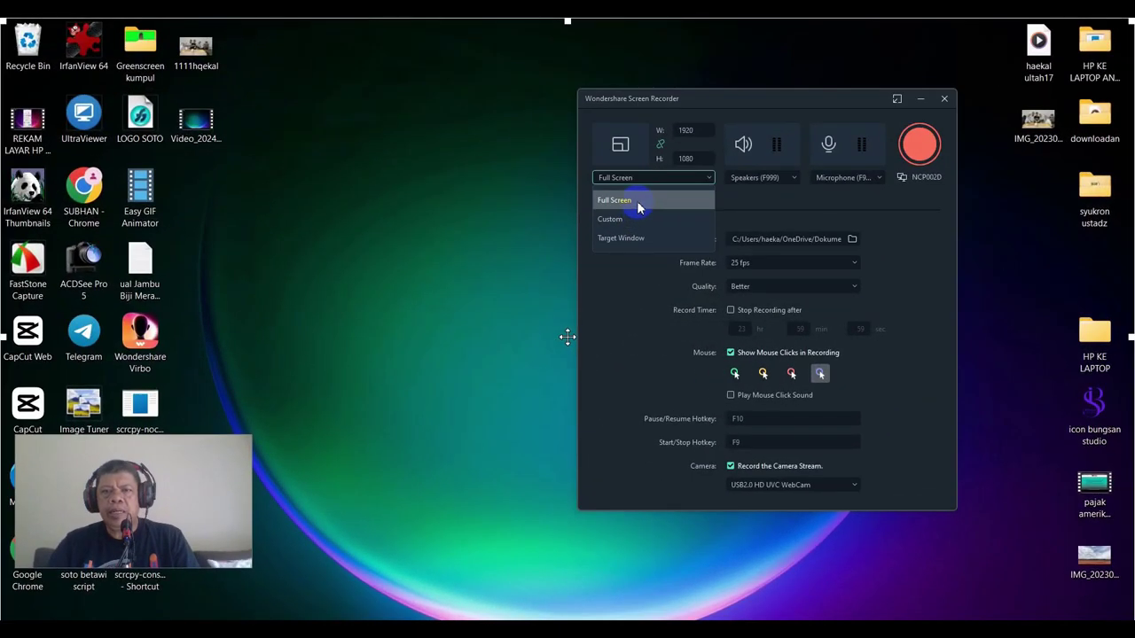
Set the capture area to Full Screen, start the screen recording and switch to the Wondershare Filmora window
left_click(627, 200)
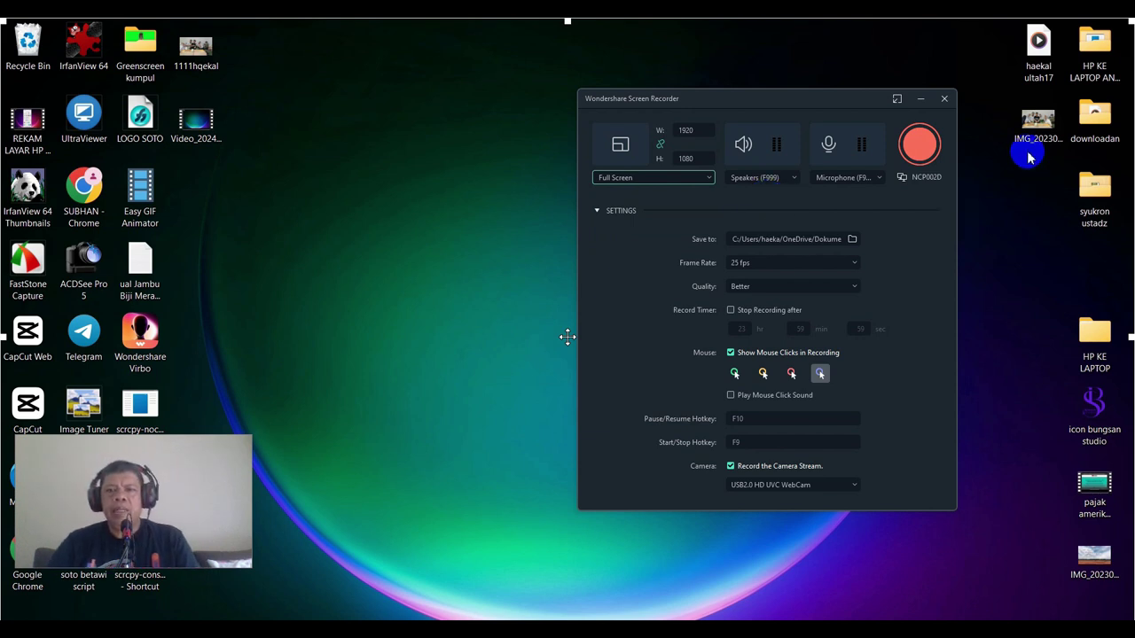
left_click(920, 148)
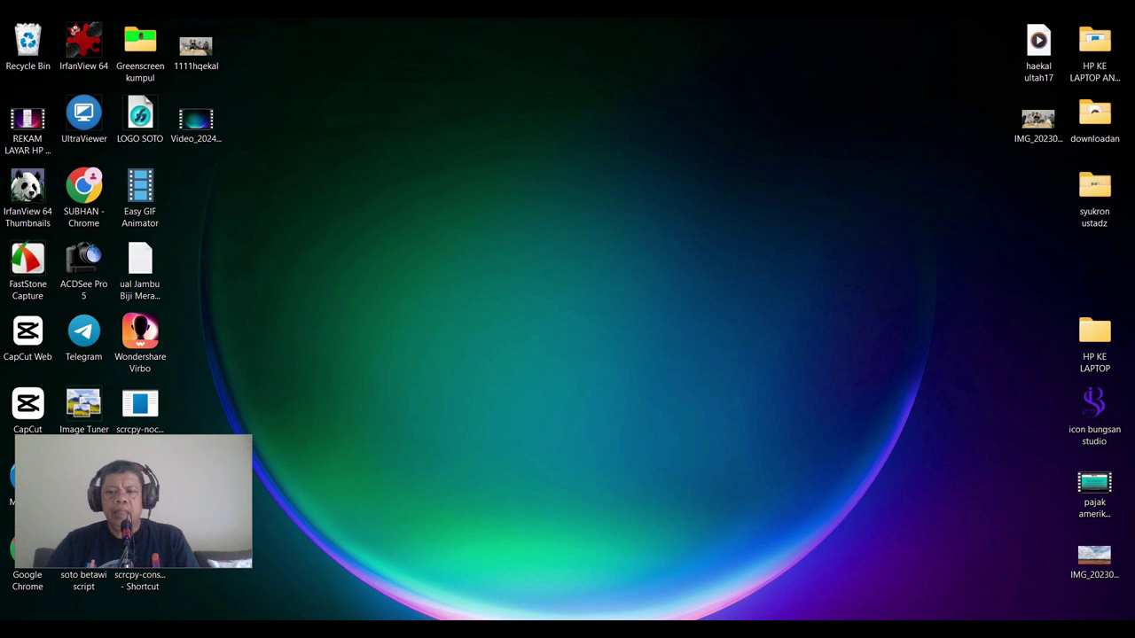
mouse_move(826, 629)
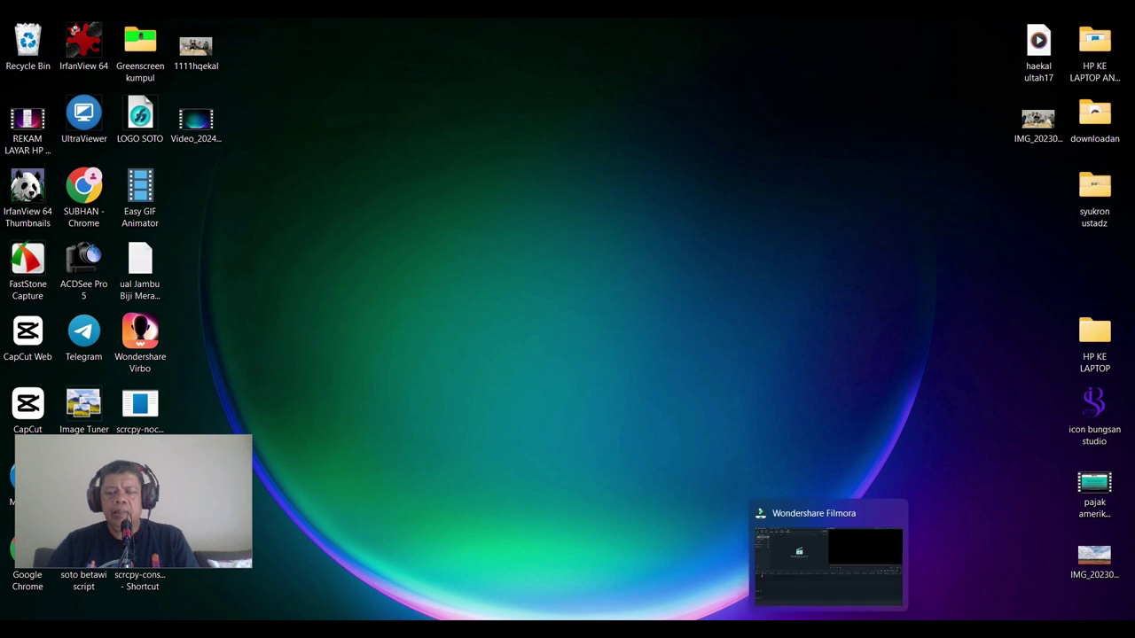
left_click(826, 629)
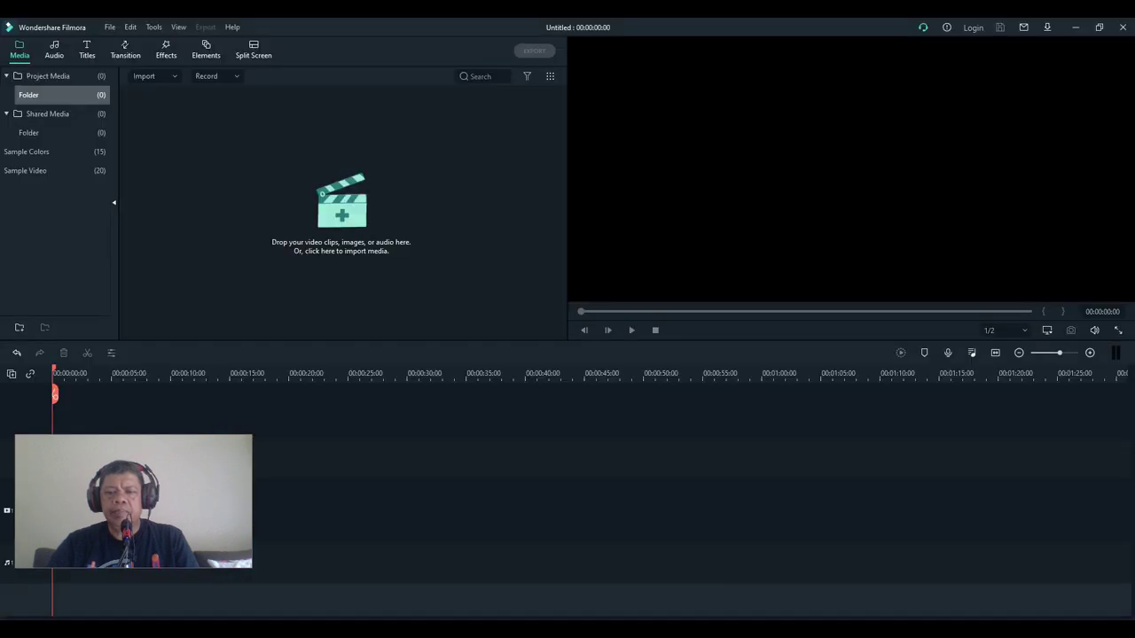